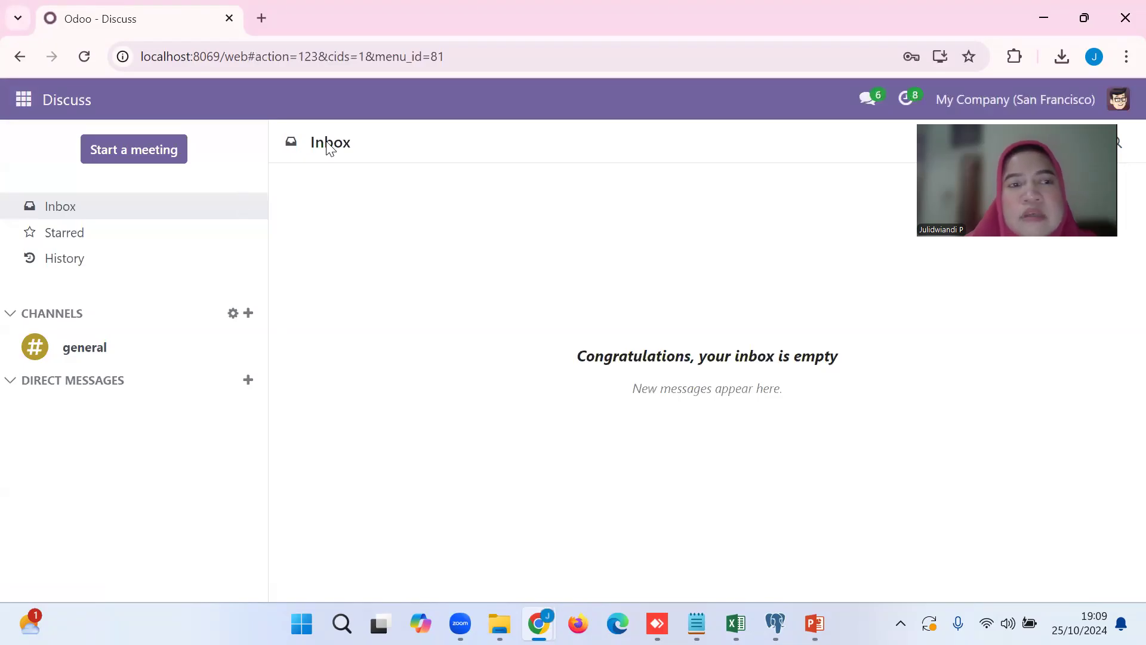
# Activate the developer mode from the general settings.
pyautogui.click(27, 107)
pyautogui.click(64, 476)
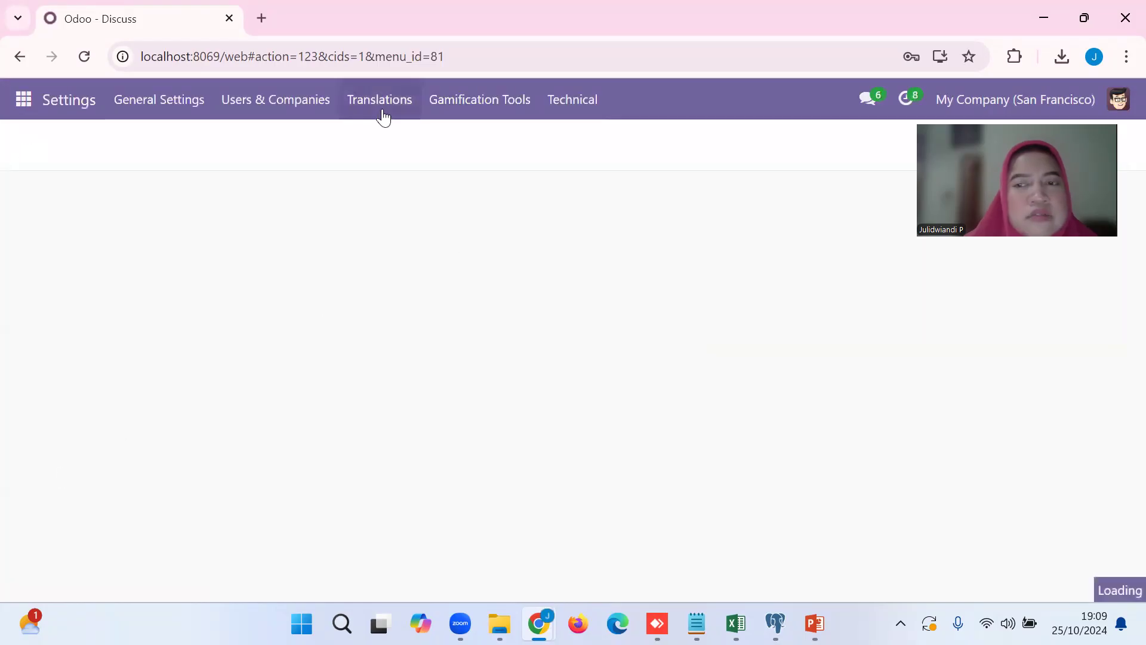
pyautogui.scroll(-20, 1122, 333)
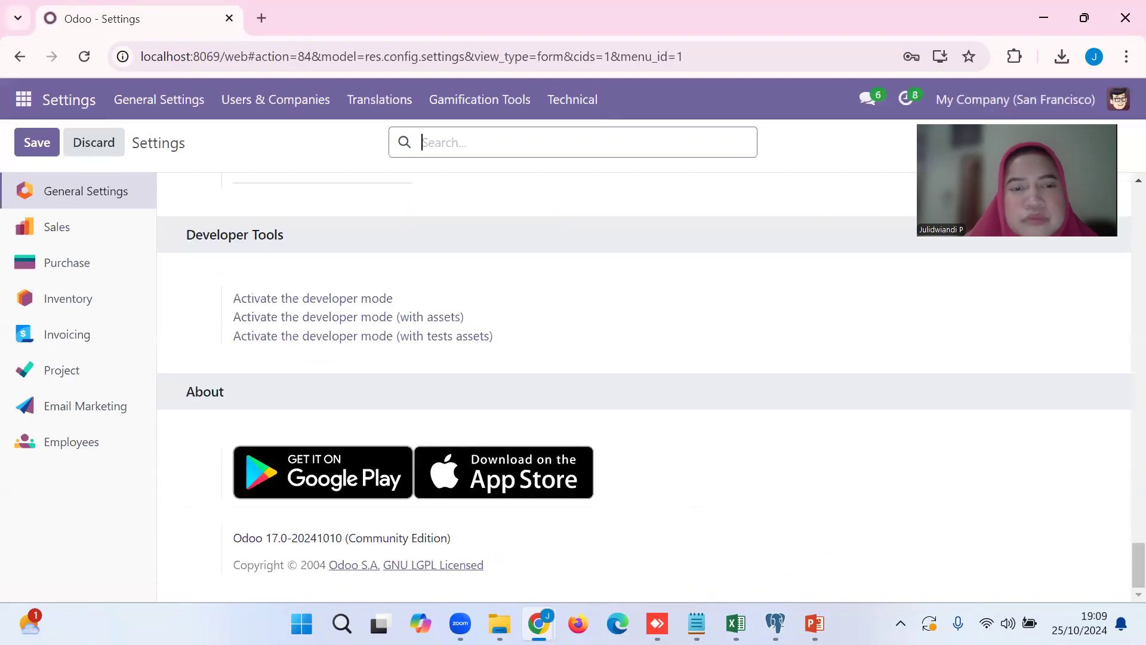
pyautogui.click(383, 301)
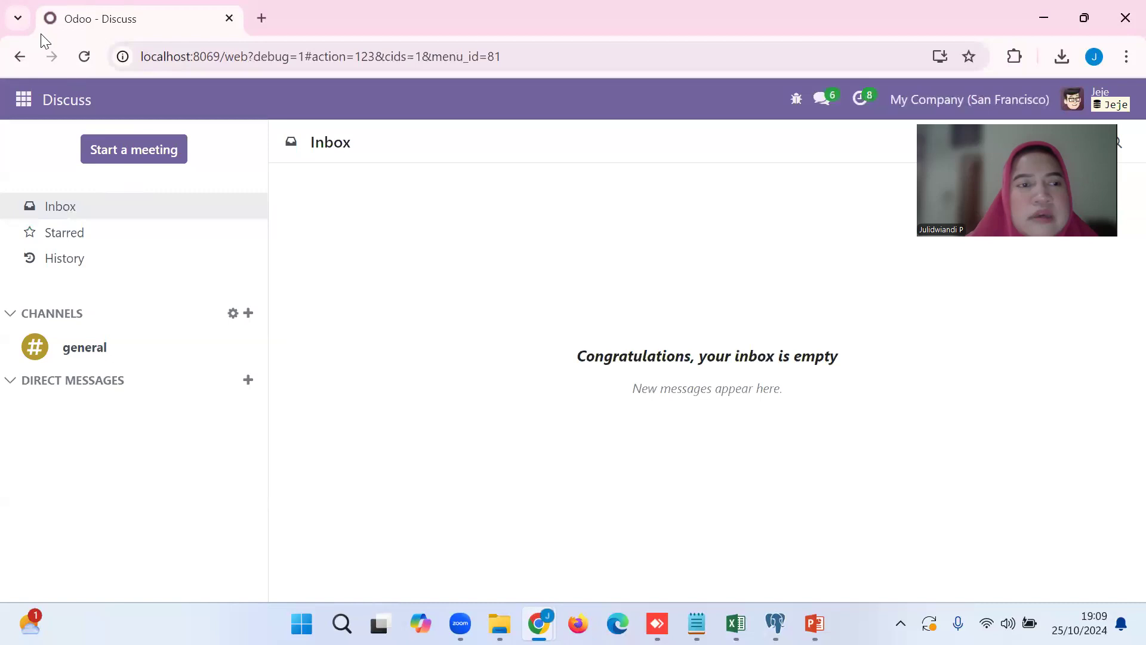
# Return to Settings and show the list of users.
pyautogui.click(23, 100)
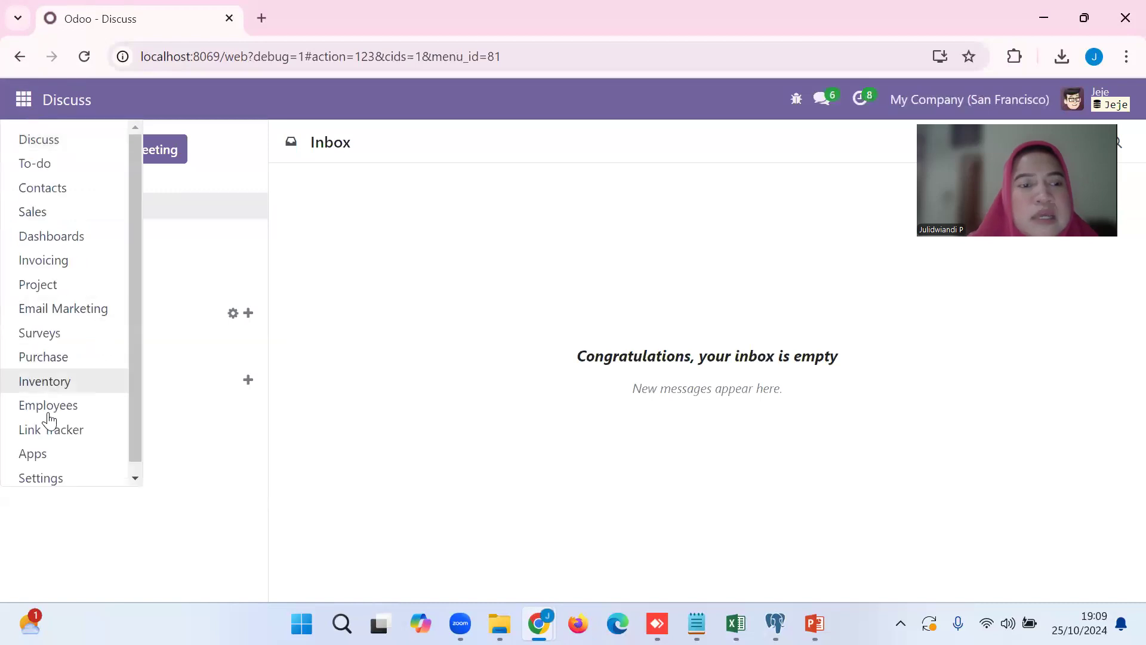
pyautogui.click(58, 476)
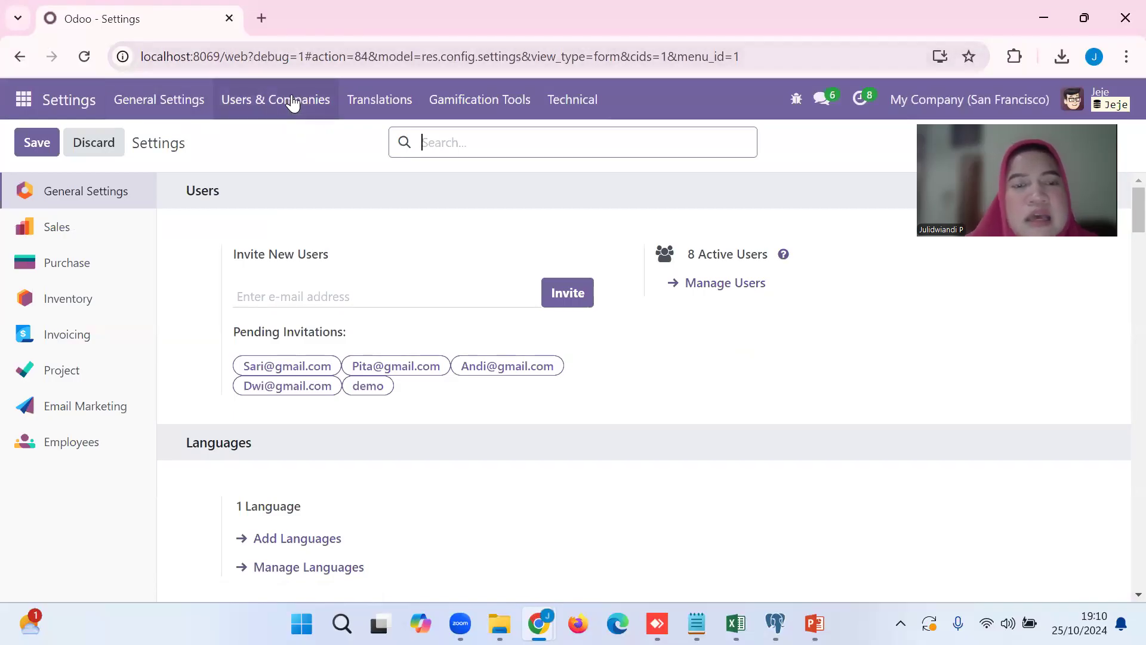
pyautogui.click(292, 103)
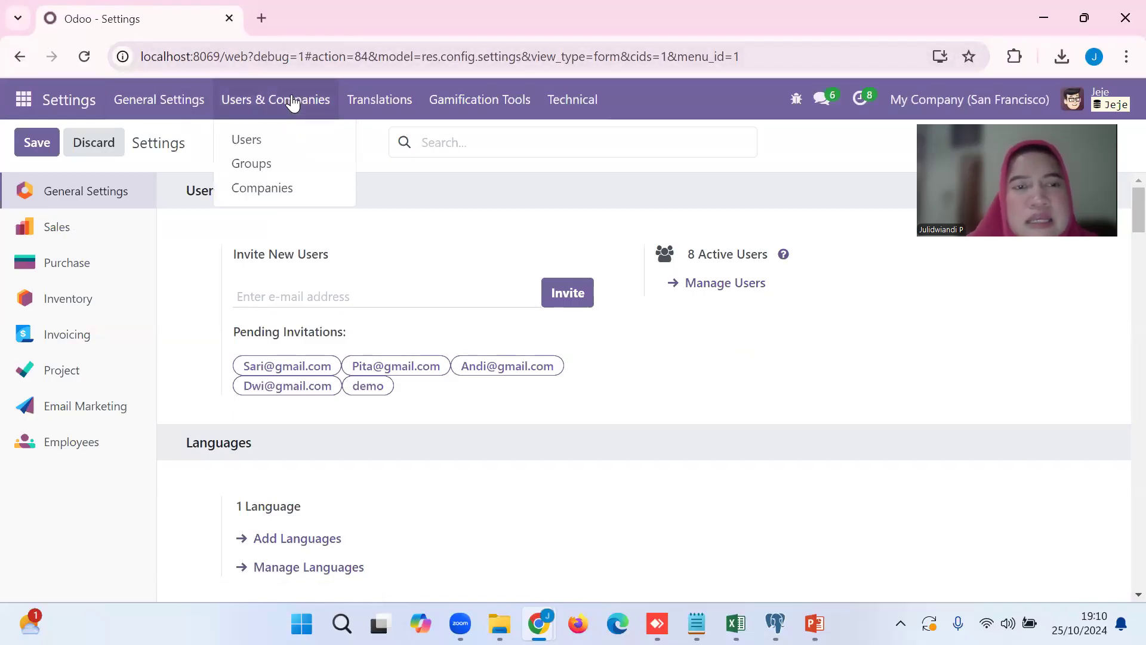
pyautogui.click(260, 141)
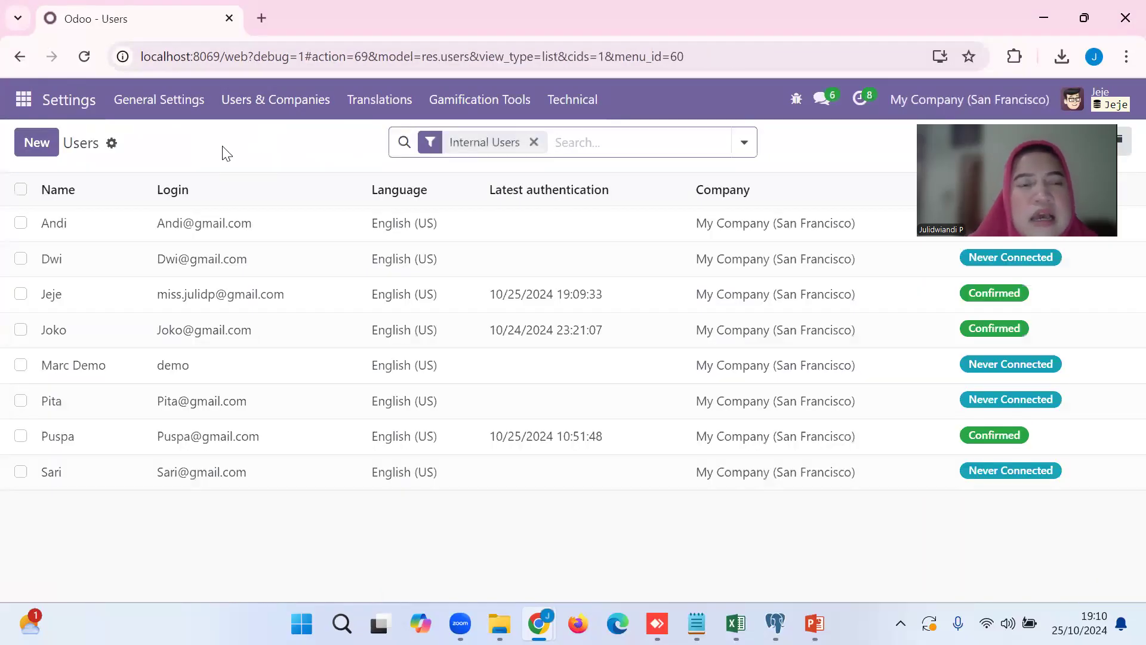
# Load the Import User Odoo.xls file into the user import, review the column mapping and leave without importing.
pyautogui.click(111, 144)
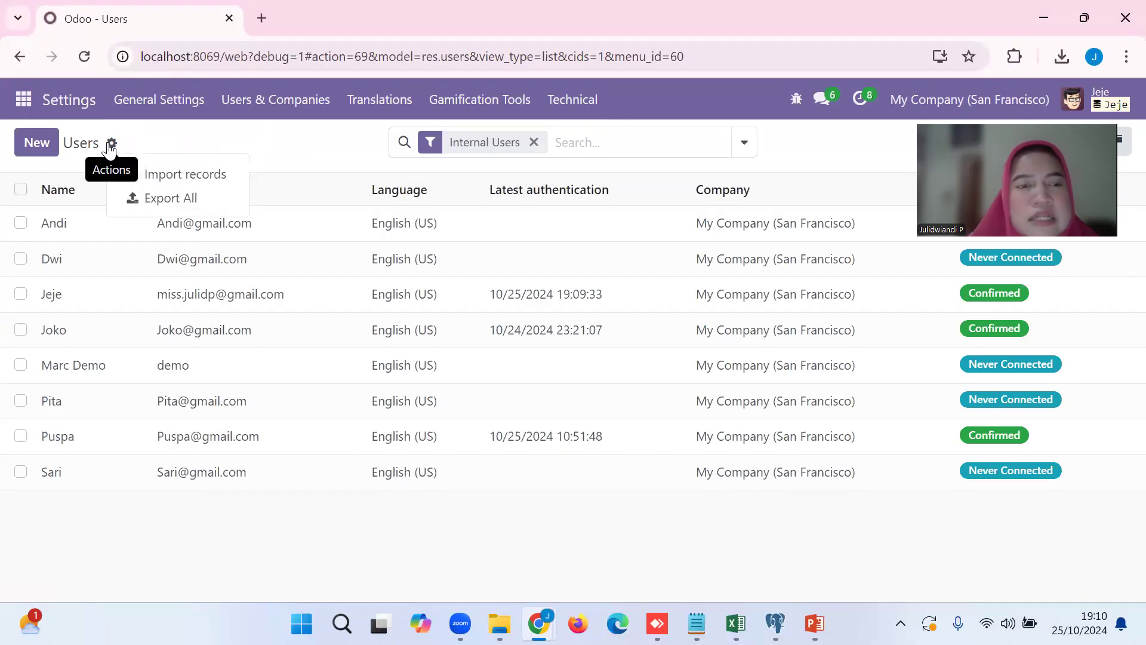
pyautogui.click(156, 179)
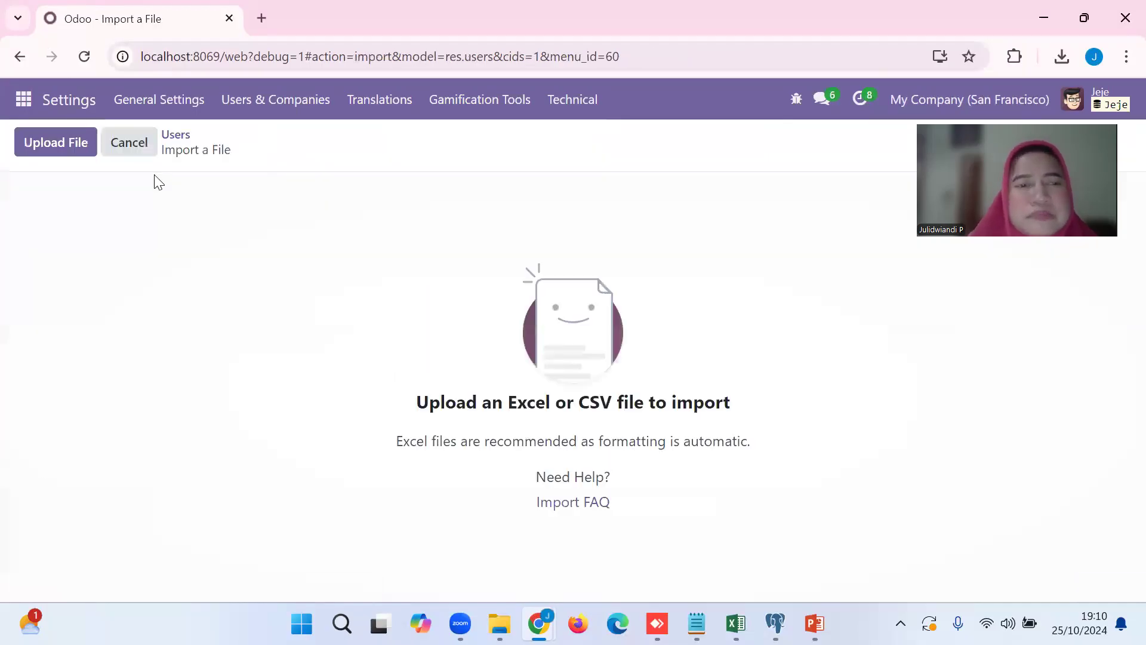
pyautogui.click(66, 151)
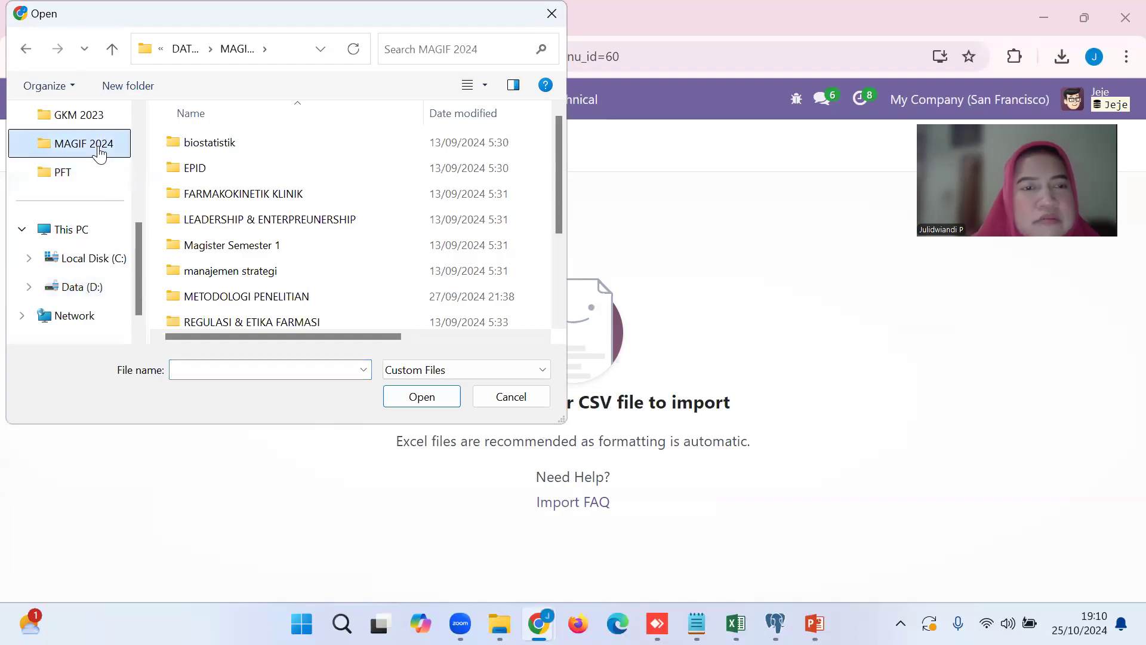
pyautogui.moveTo(558, 143); pyautogui.dragTo(565, 249)
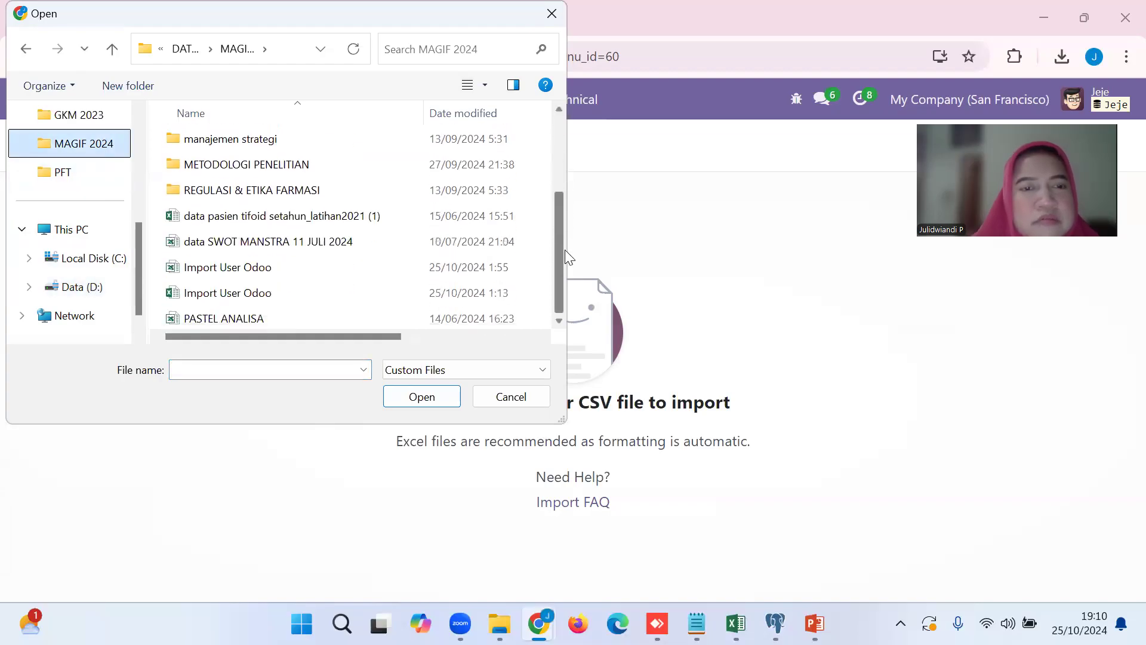
pyautogui.click(266, 269)
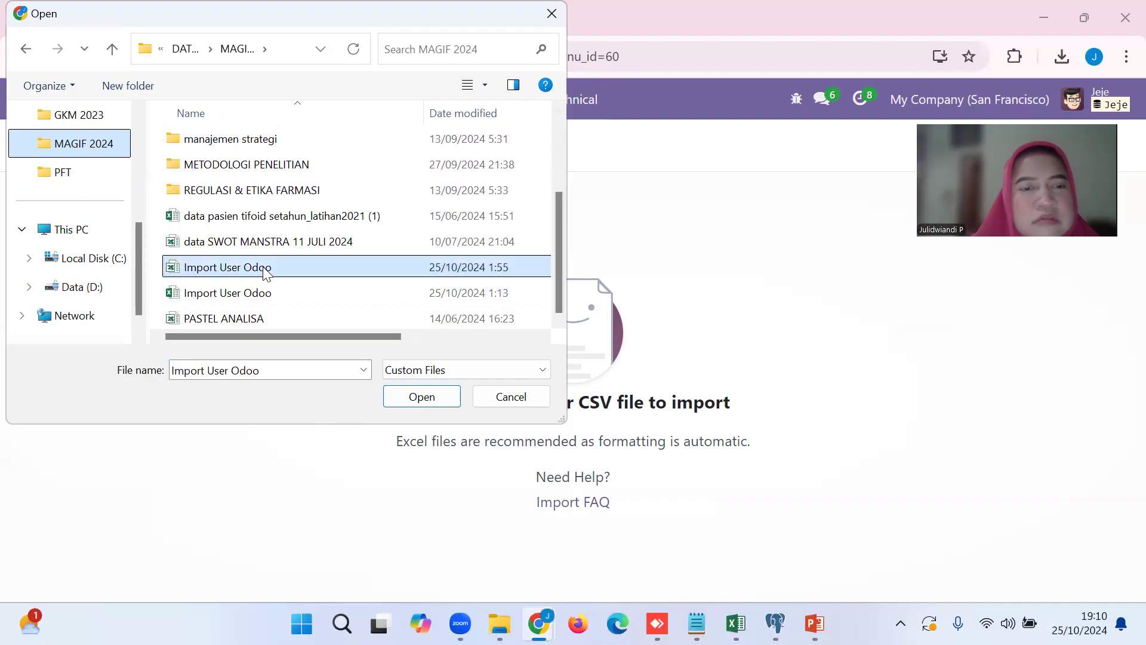
pyautogui.click(398, 393)
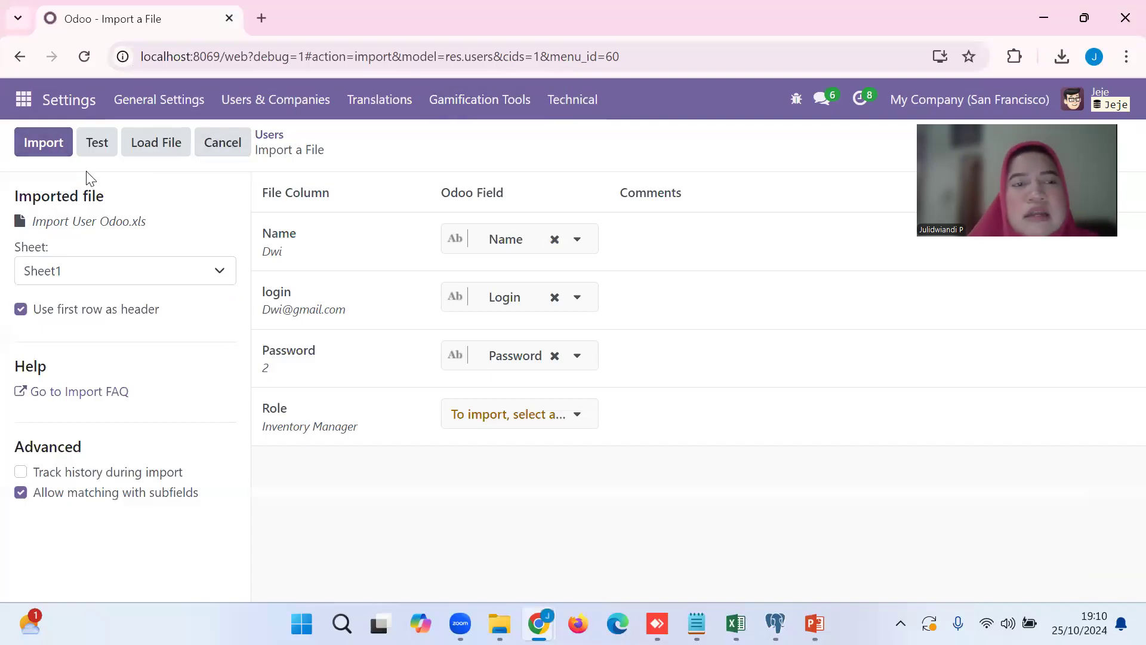
pyautogui.click(230, 145)
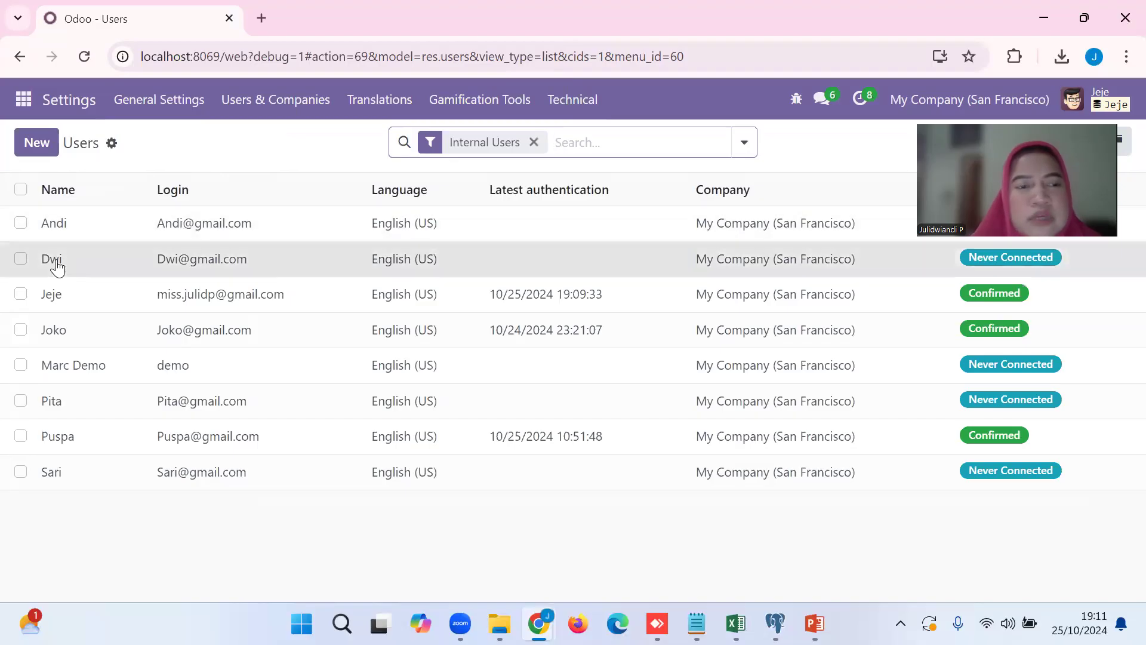
# Open the second user in the list and check the available Inventory access levels without changing the selection.
pyautogui.click(56, 261)
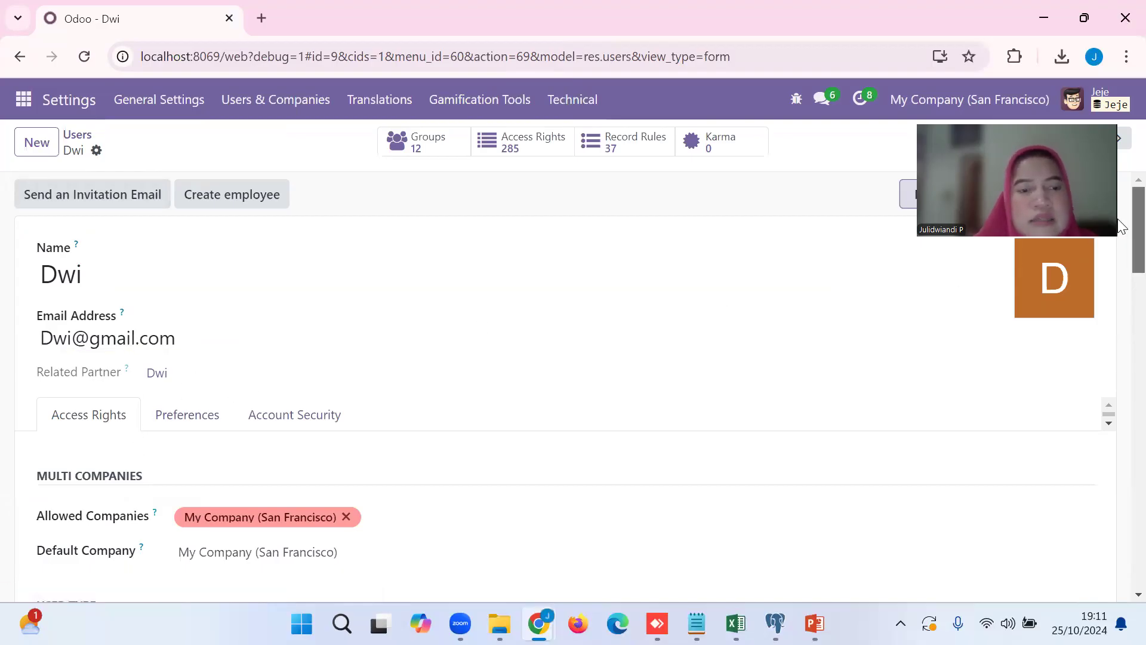
pyautogui.scroll(-7, 1118, 267)
pyautogui.moveTo(1118, 307); pyautogui.dragTo(1118, 315)
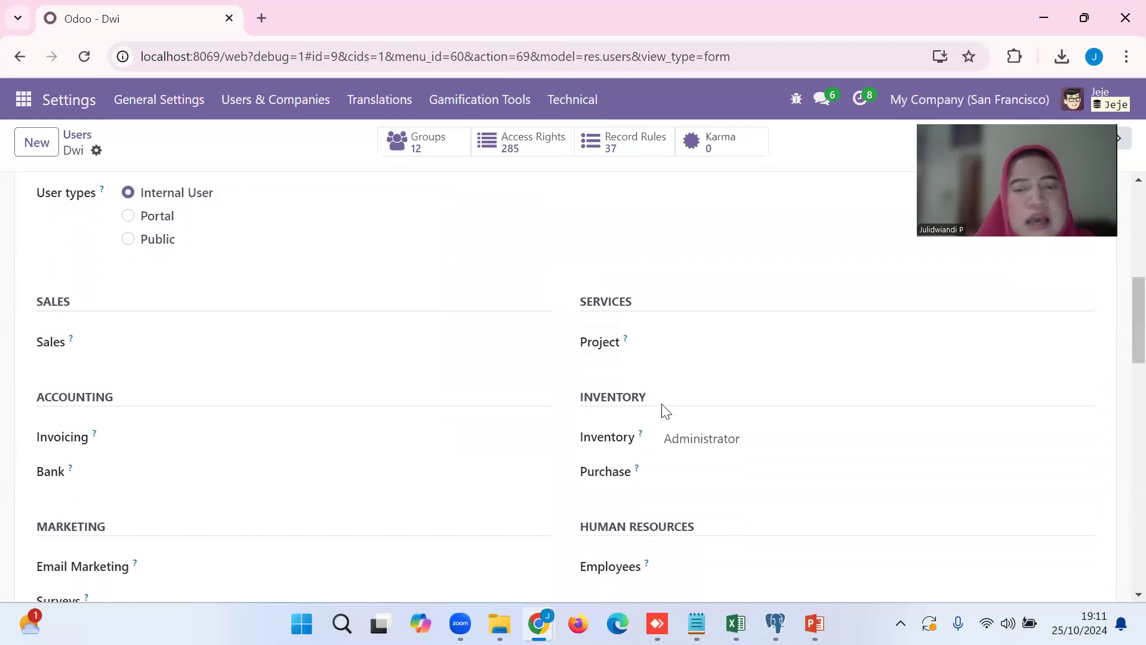
pyautogui.click(695, 448)
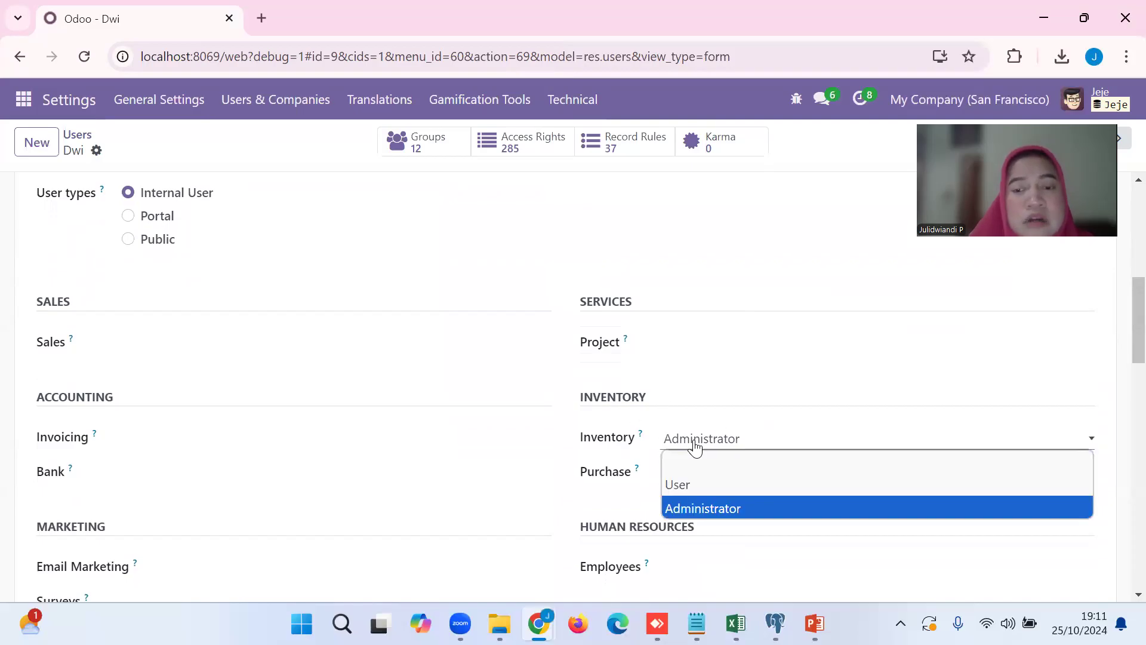
pyautogui.click(695, 447)
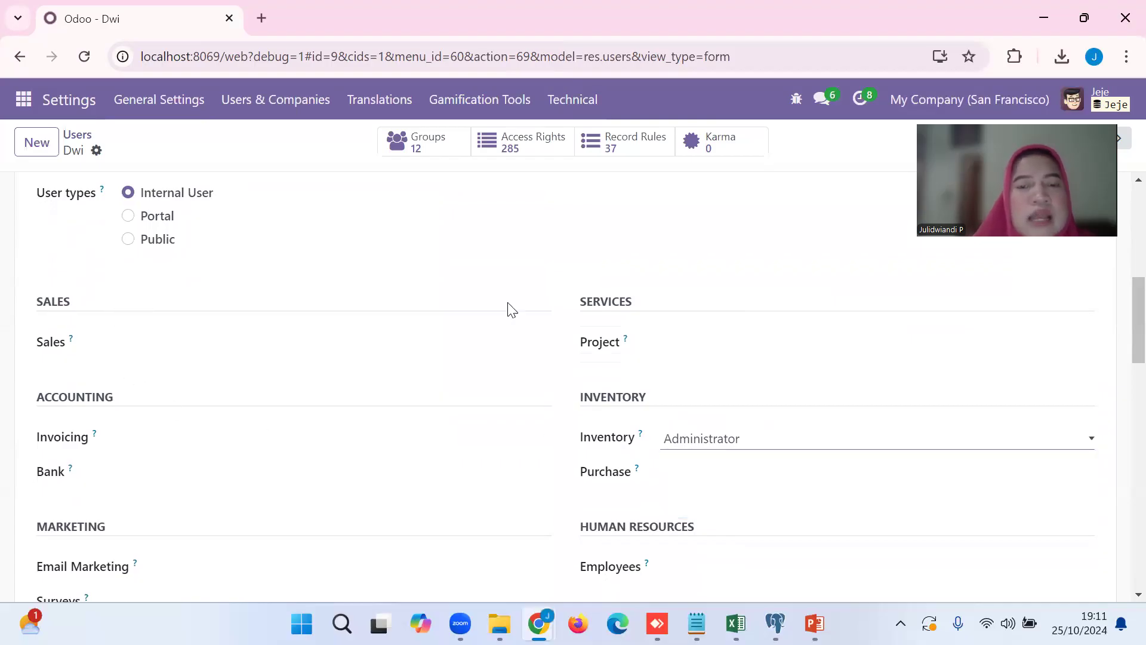
# Enable Bypass HTML Field Sanitize under this user's Other rights and save the record.
pyautogui.moveTo(1118, 314); pyautogui.dragTo(1118, 553)
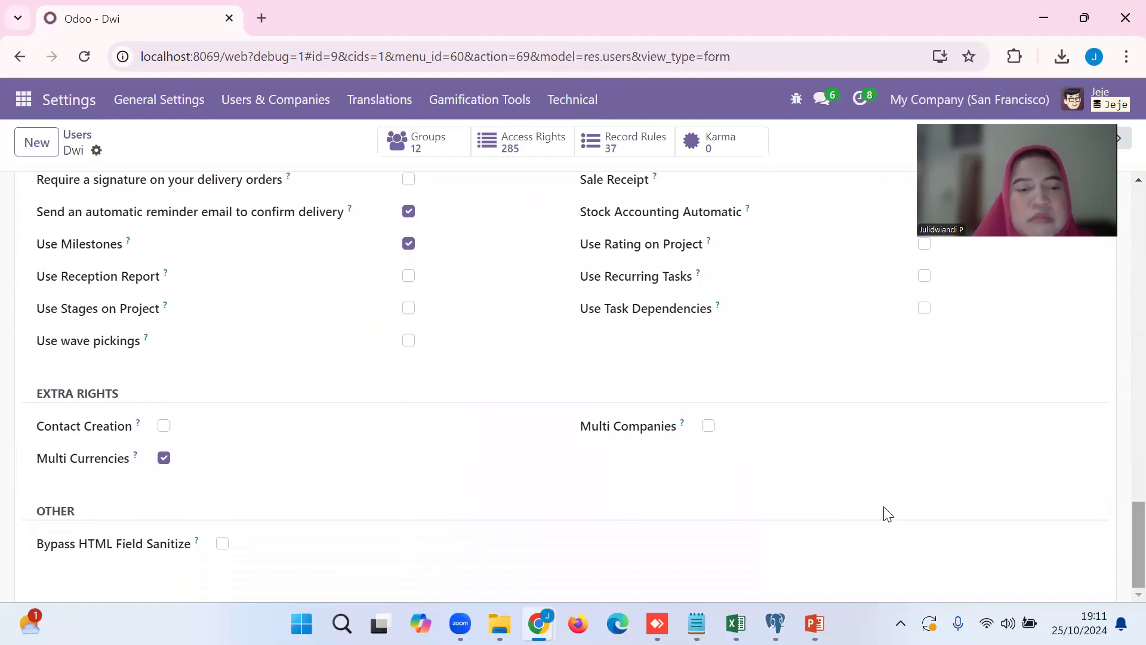
pyautogui.click(222, 544)
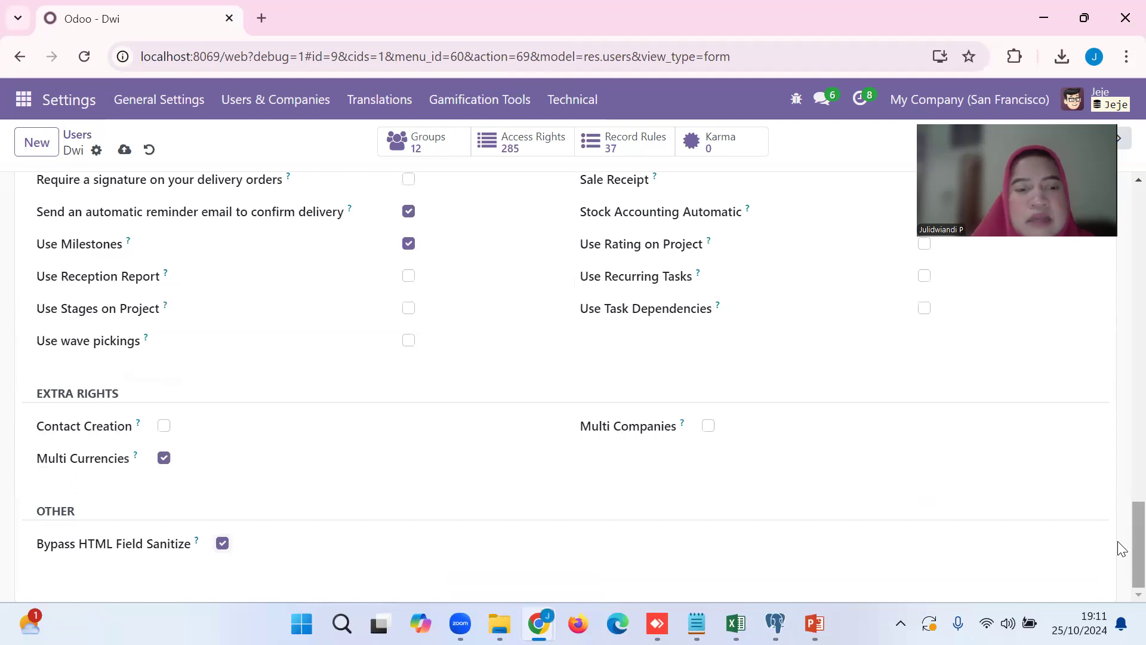
pyautogui.scroll(20, 1121, 549)
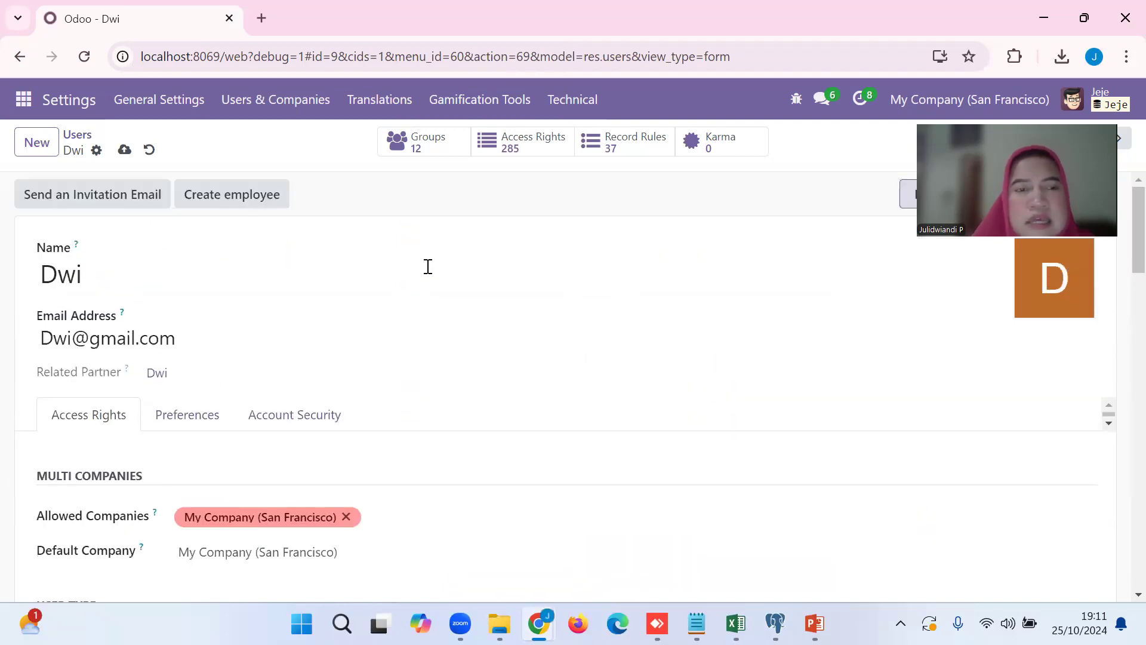
pyautogui.click(124, 149)
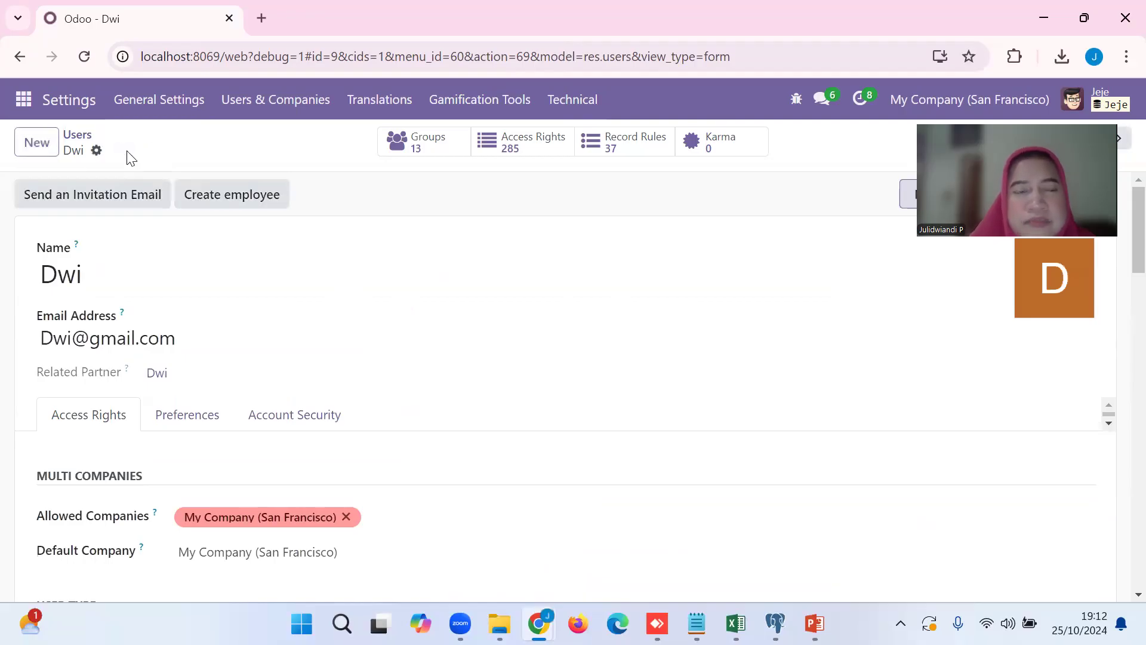
# Bring up the password change form for this user and cancel it without entering a new password.
pyautogui.click(96, 152)
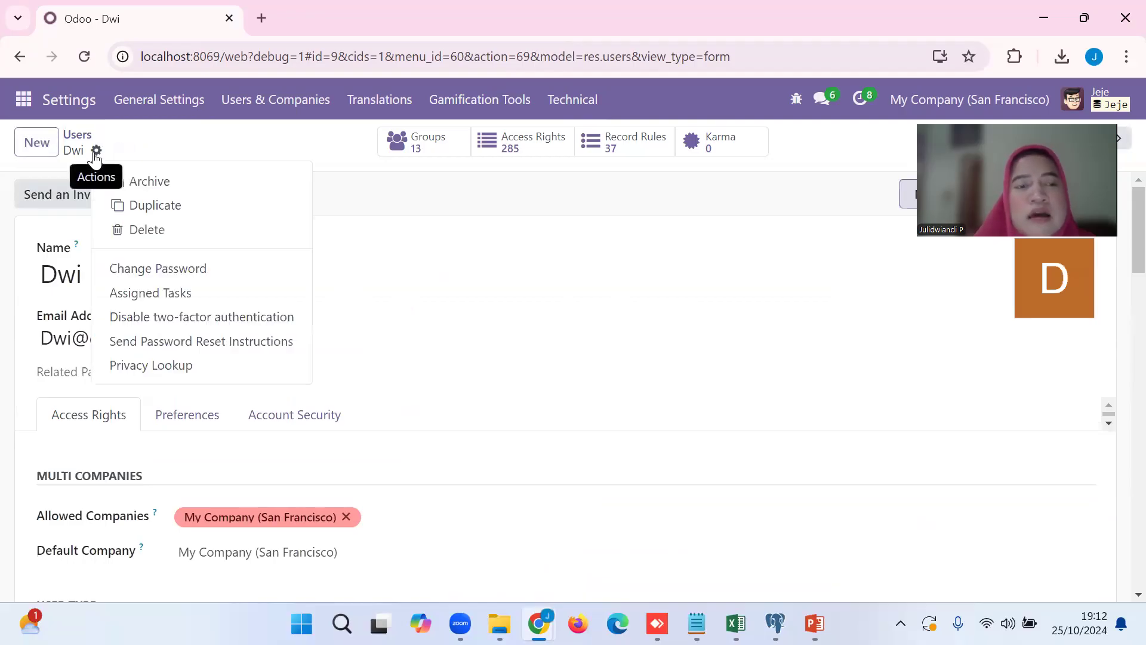
pyautogui.click(142, 269)
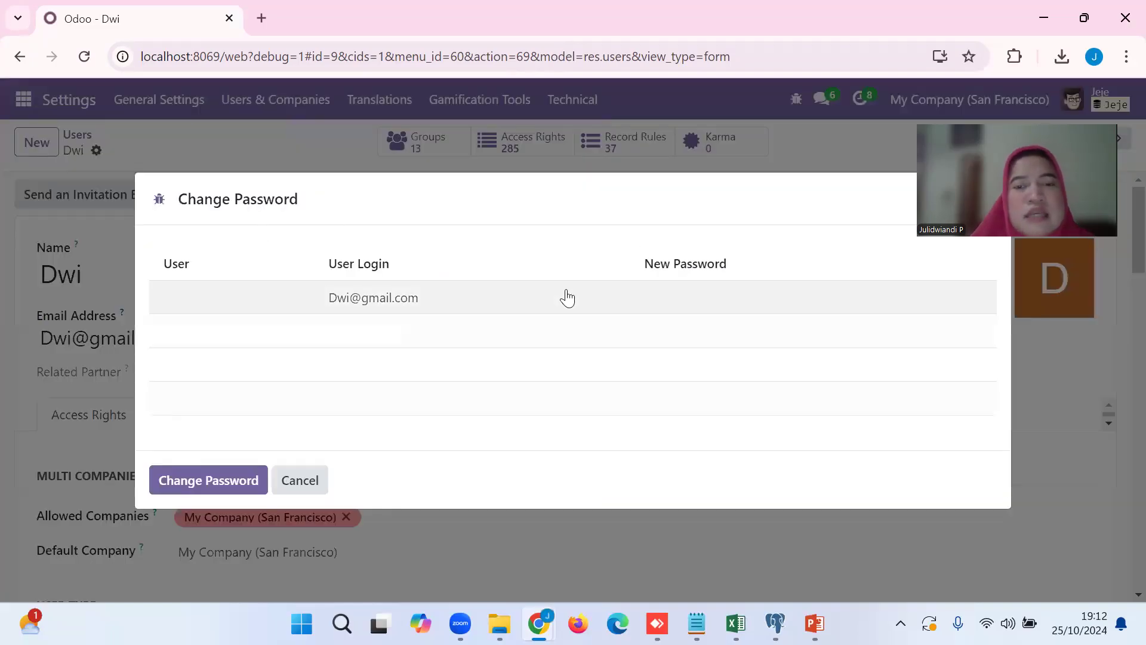
pyautogui.click(662, 304)
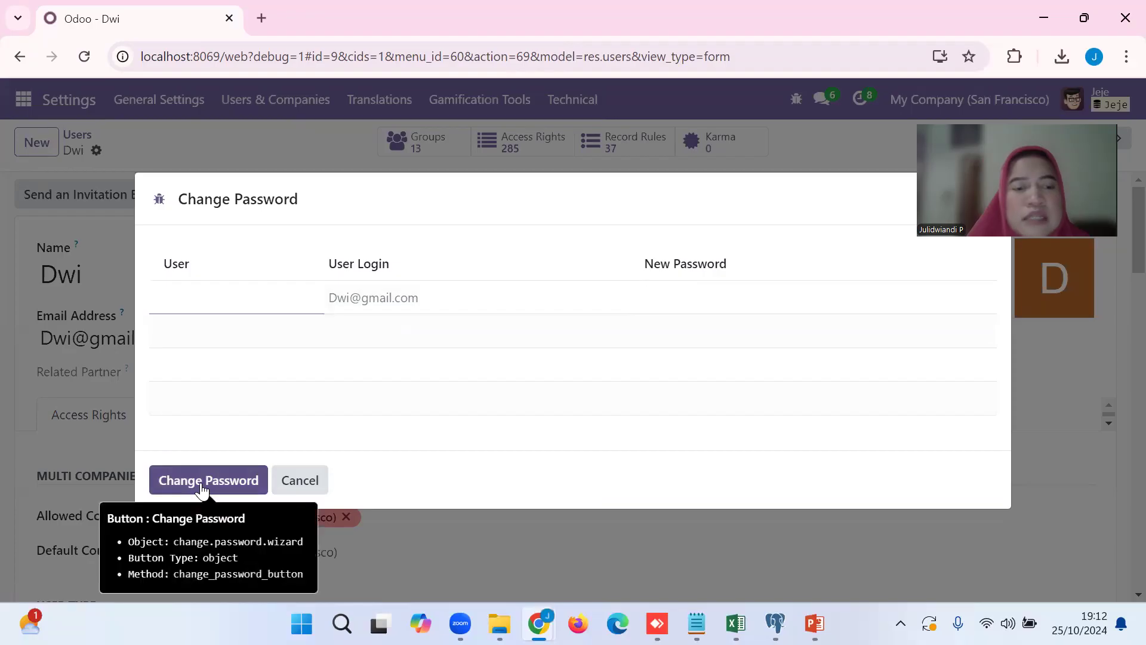
pyautogui.click(298, 491)
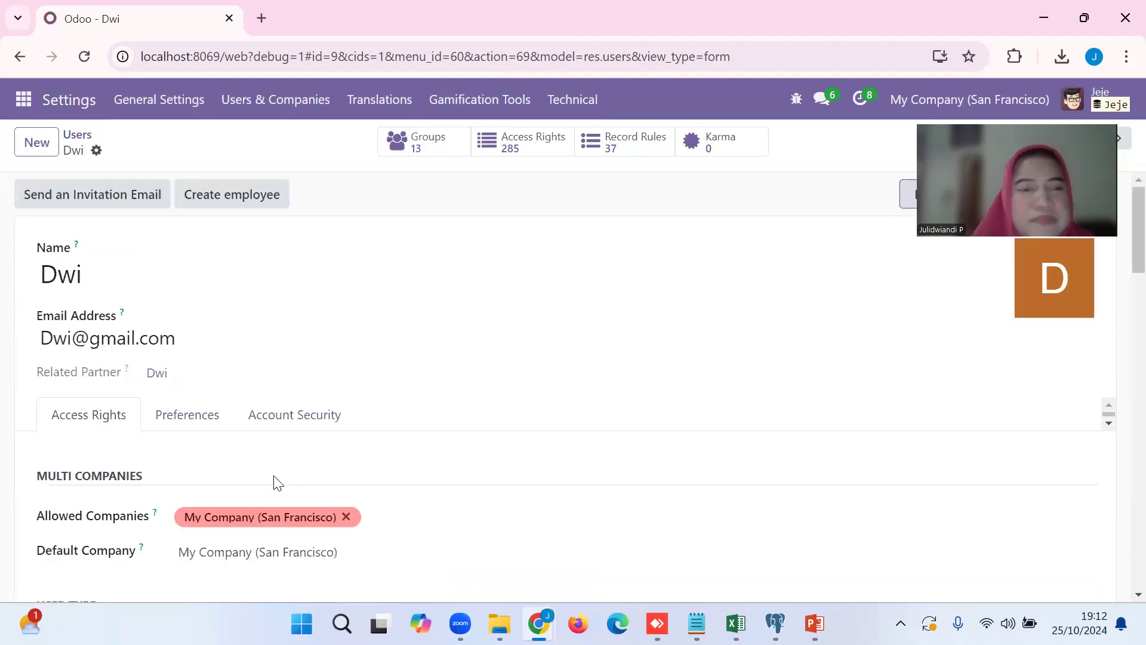
# Return to the user list, open the first user and examine the access rights assigned for each application.
pyautogui.click(78, 138)
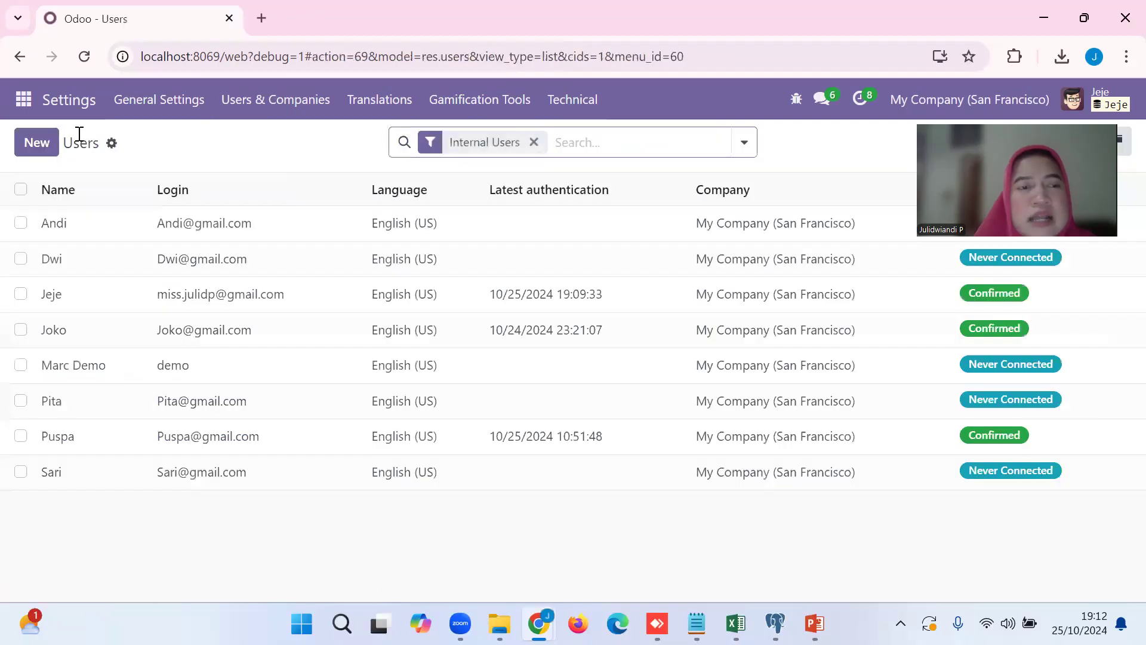
pyautogui.click(189, 230)
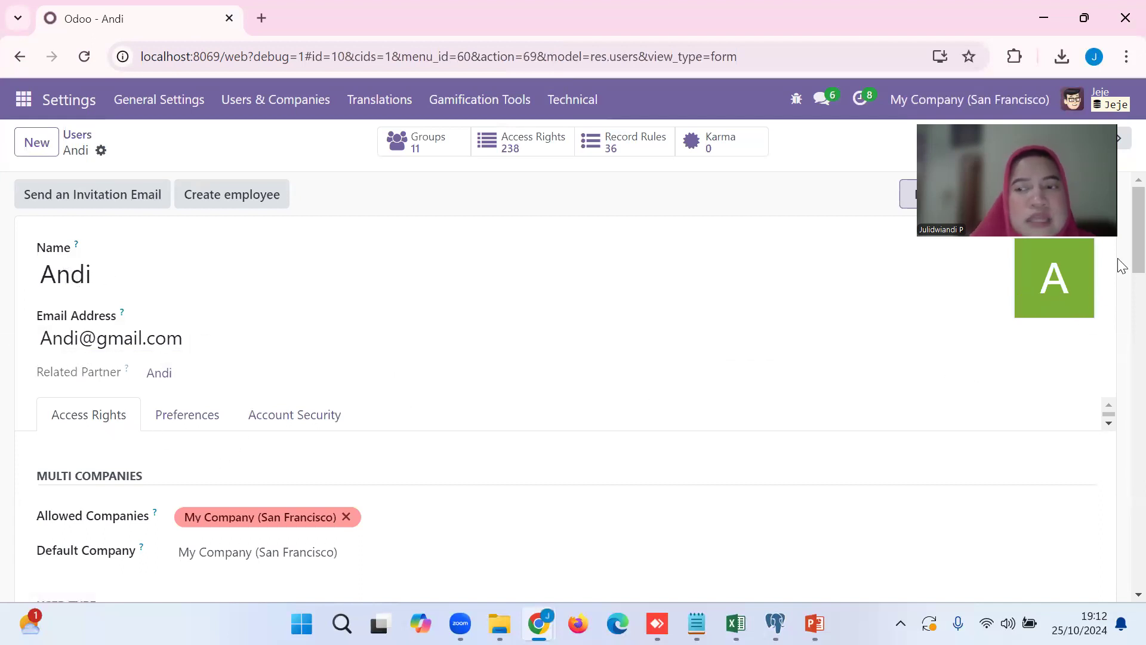
pyautogui.scroll(-2, 1121, 301)
pyautogui.scroll(-5, 1121, 301)
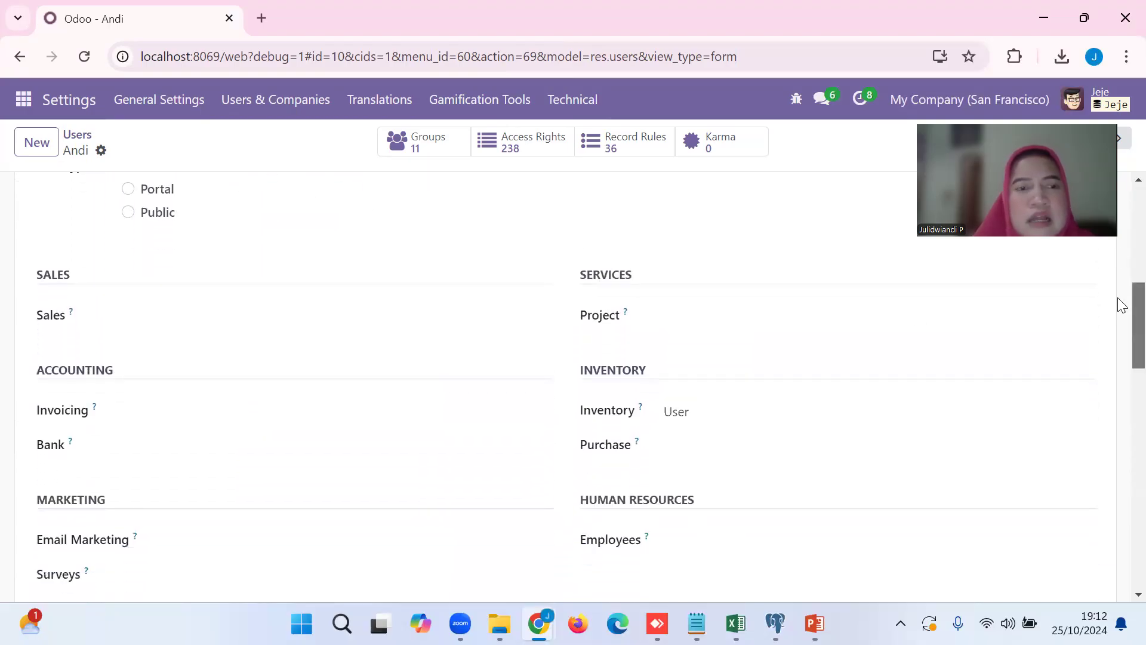
pyautogui.scroll(2, 1119, 296)
pyautogui.scroll(-2, 1120, 298)
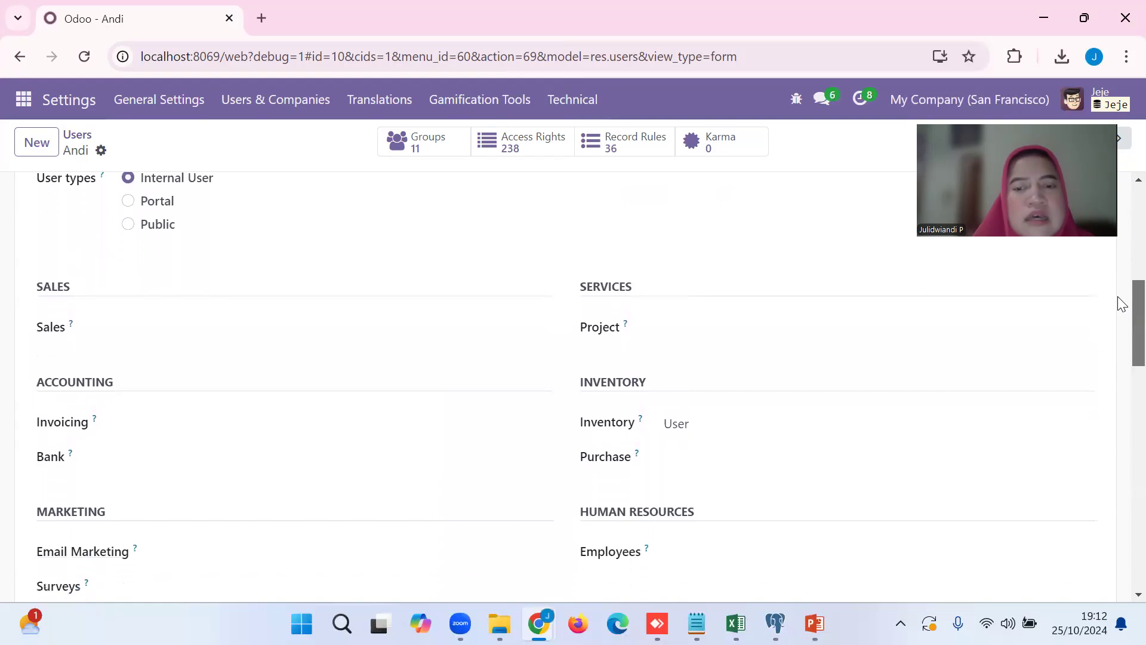
pyautogui.scroll(-1, 1121, 316)
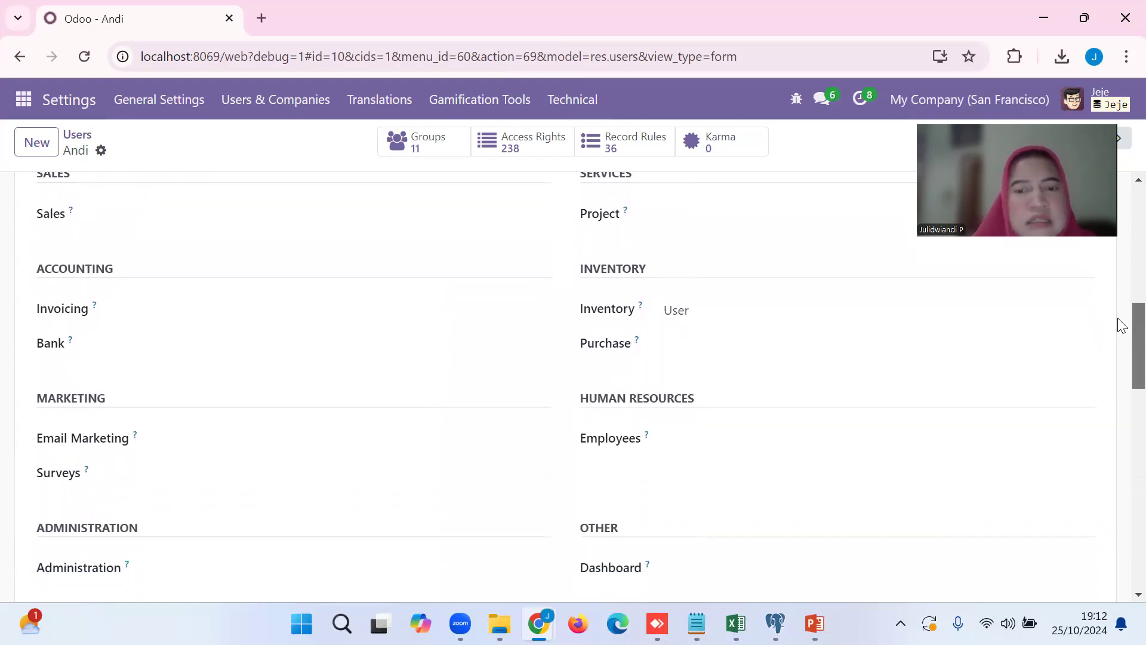
pyautogui.scroll(1, 1121, 324)
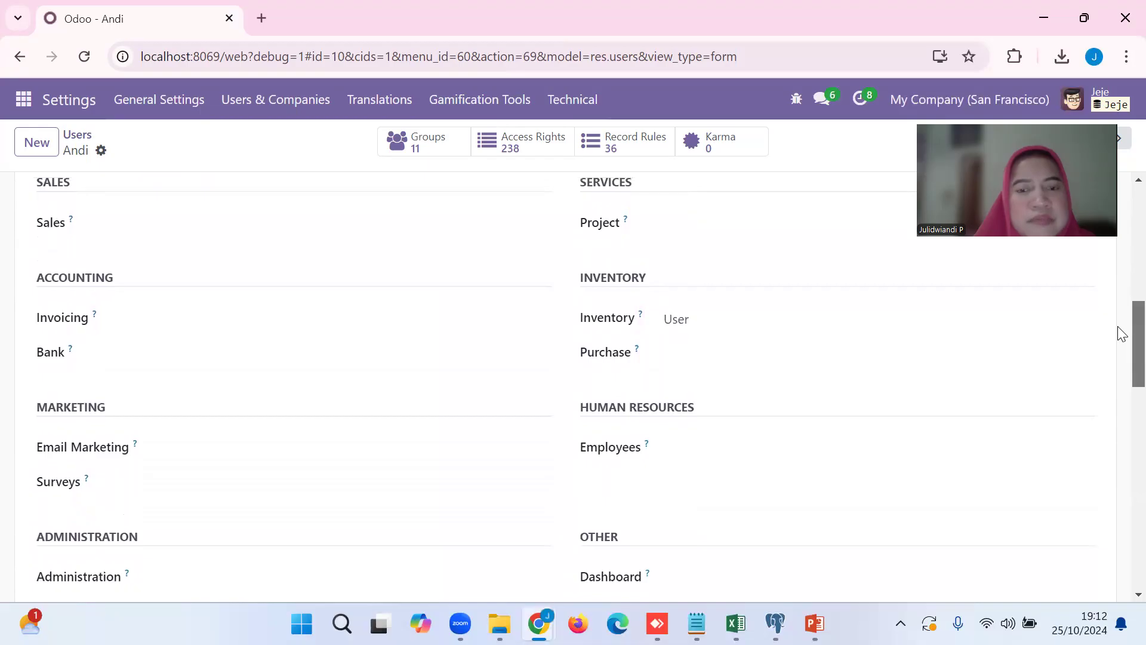
pyautogui.scroll(1, 1121, 328)
pyautogui.scroll(-3, 1121, 353)
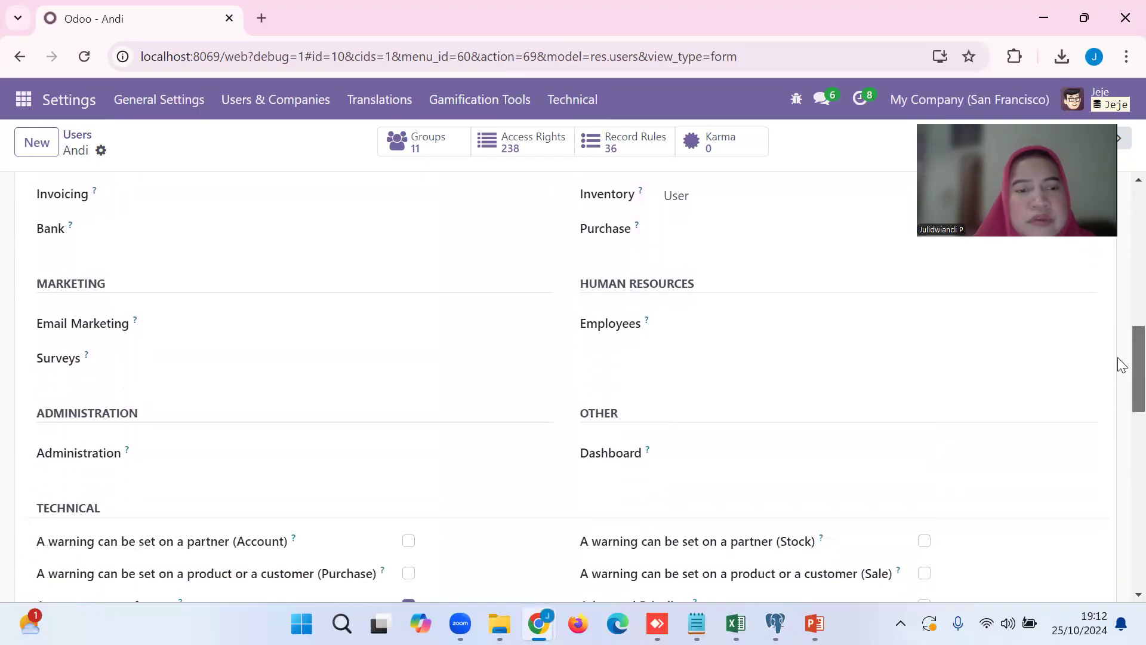
# Check the available Inventory access levels for this user and keep the level at User.
pyautogui.scroll(3, 1122, 358)
pyautogui.scroll(2, 1121, 323)
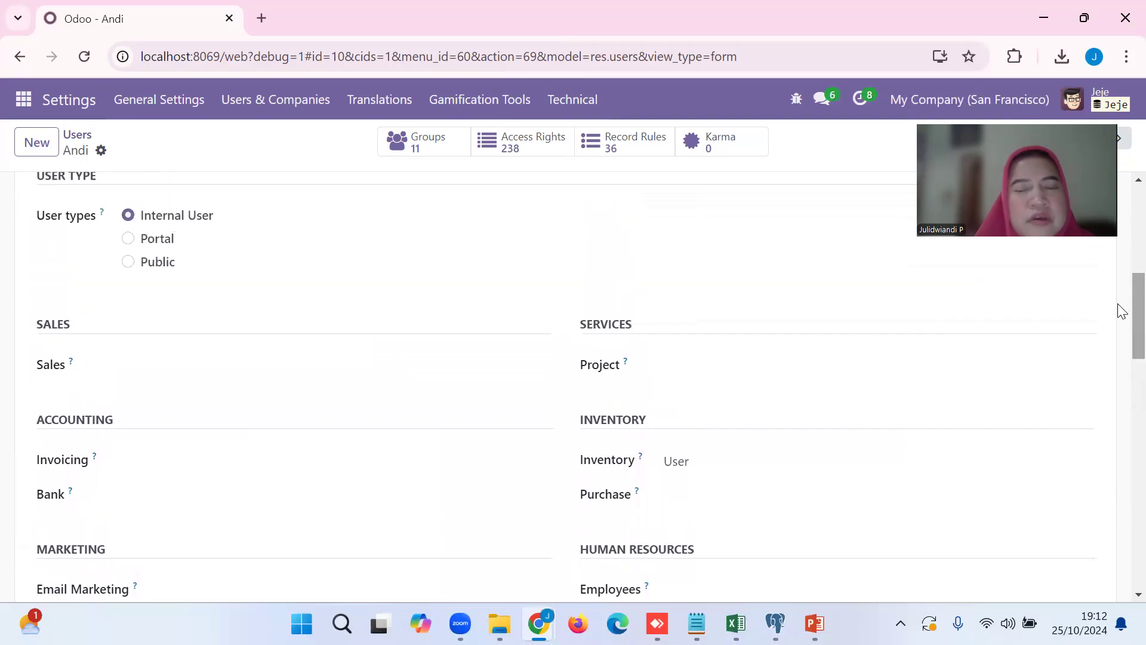
pyautogui.click(729, 472)
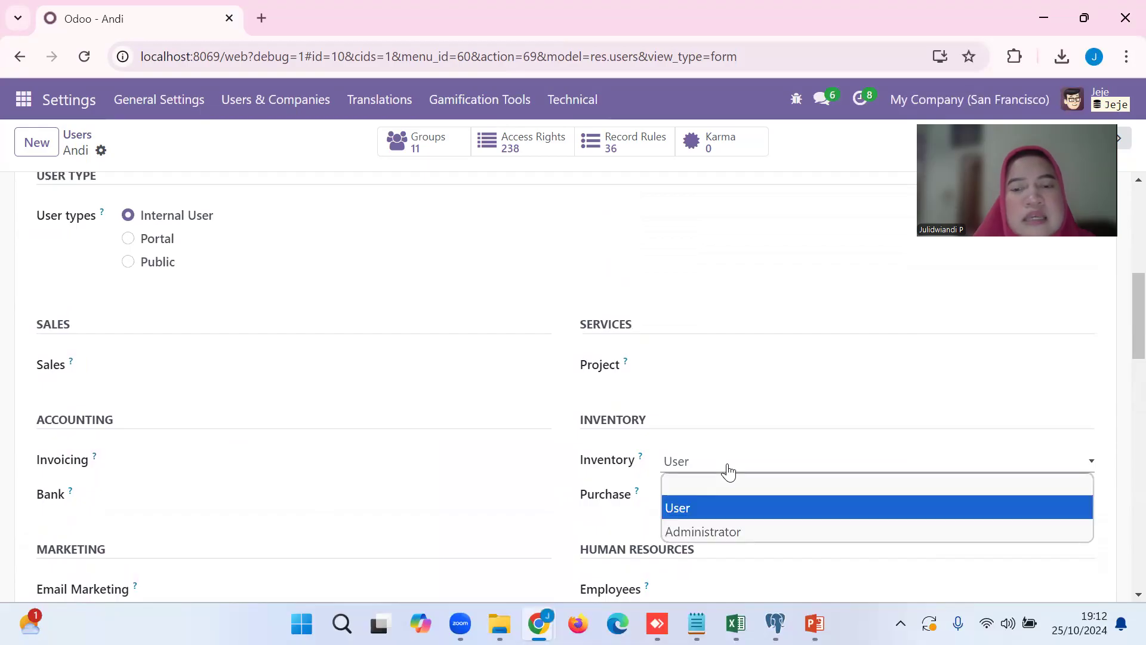
pyautogui.click(691, 506)
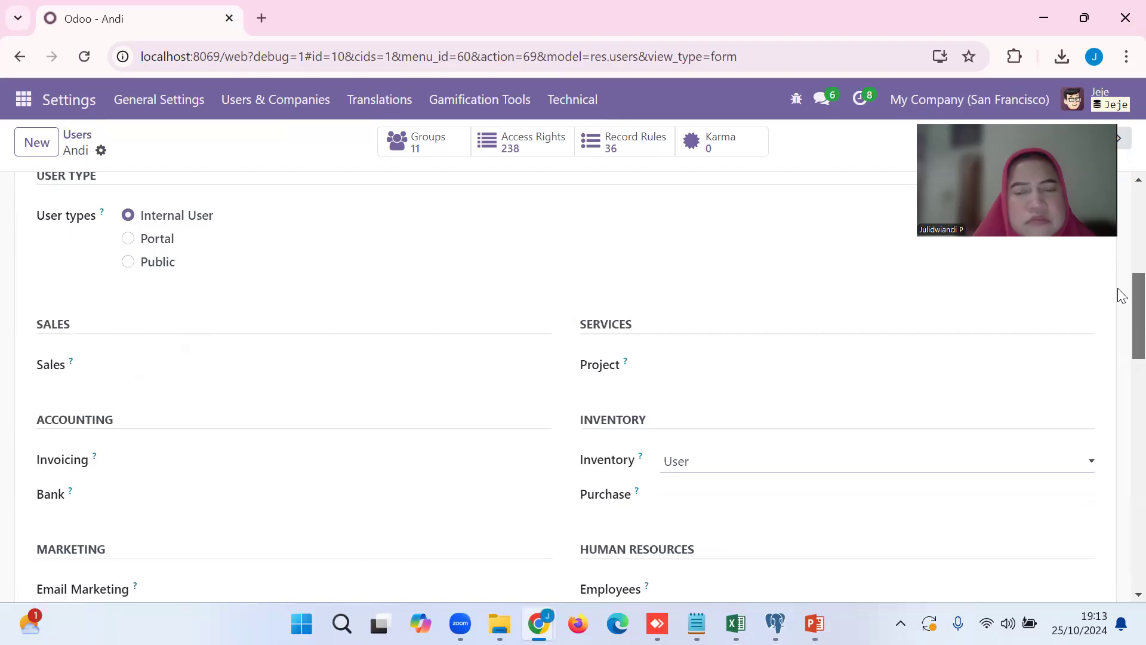
# Enable and save Bypass HTML Field Sanitize under this user's Other rights, and bring up the record's available actions.
pyautogui.moveTo(1122, 295); pyautogui.dragTo(1119, 542)
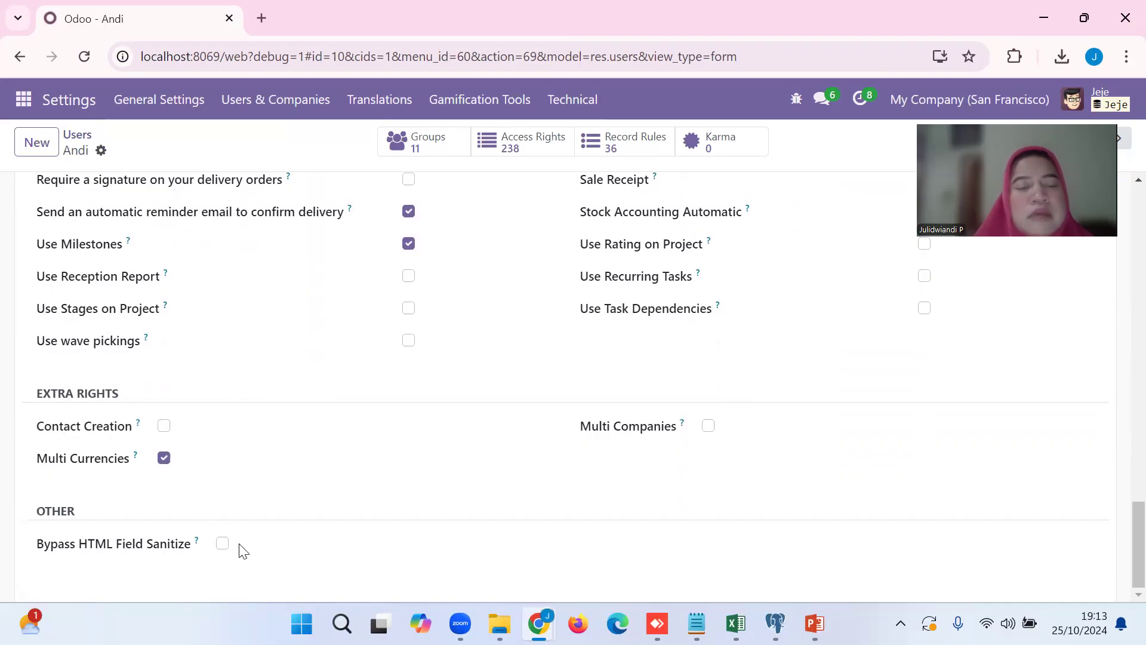
pyautogui.moveTo(1118, 524); pyautogui.dragTo(1118, 529)
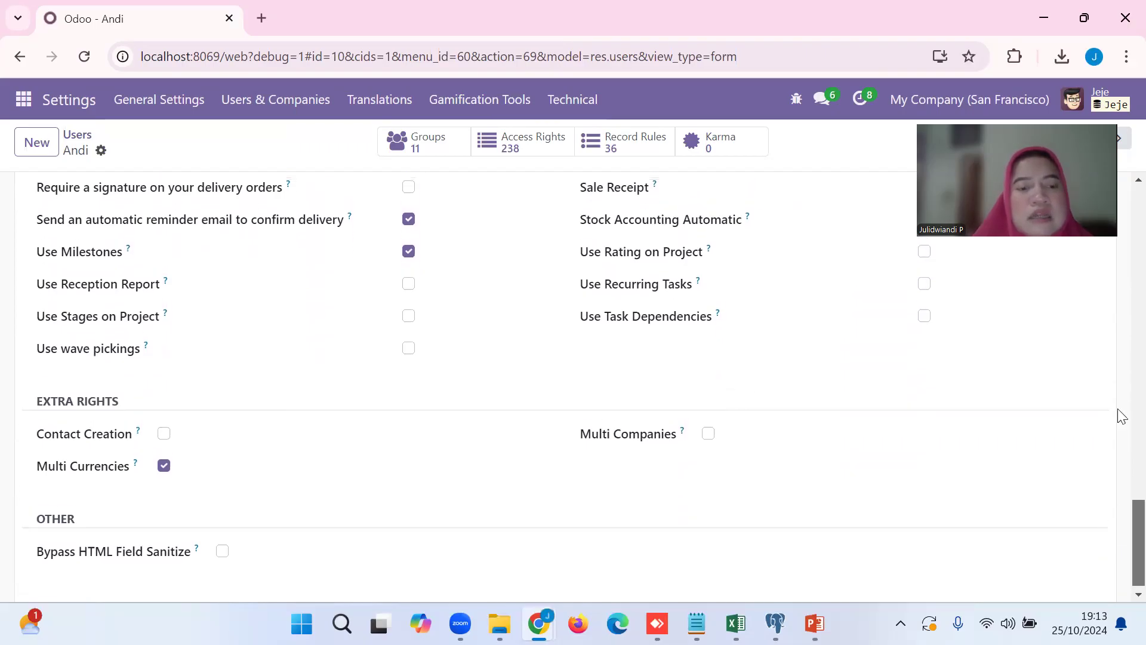
pyautogui.scroll(20, 1118, 414)
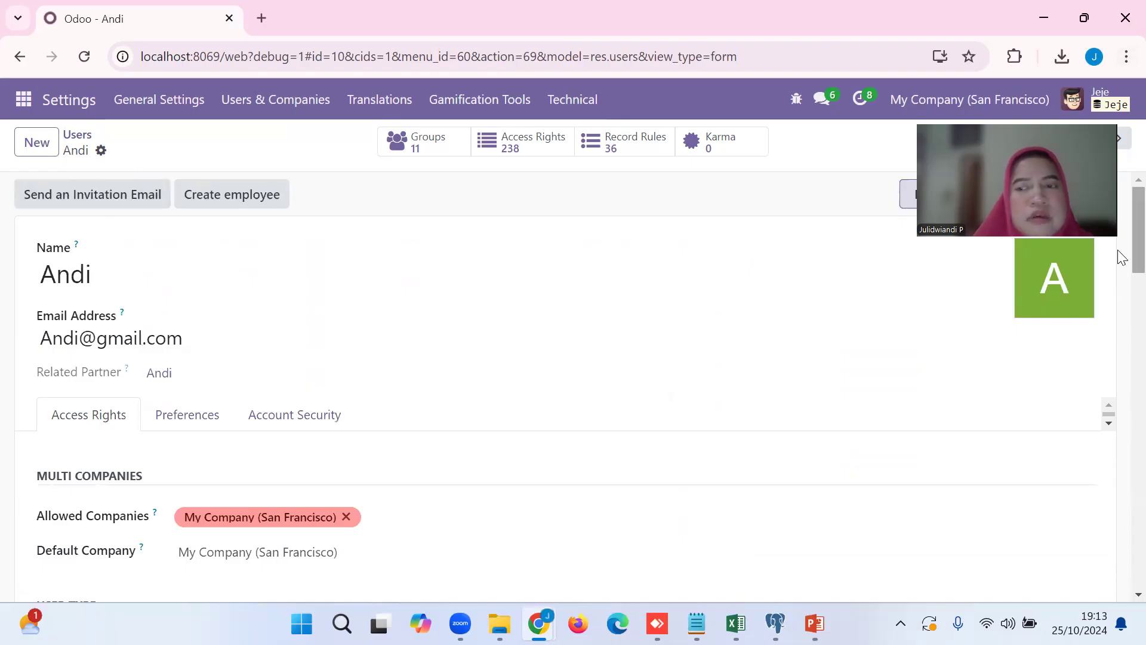
pyautogui.scroll(-20, 1122, 257)
pyautogui.click(222, 544)
pyautogui.scroll(8, 1114, 252)
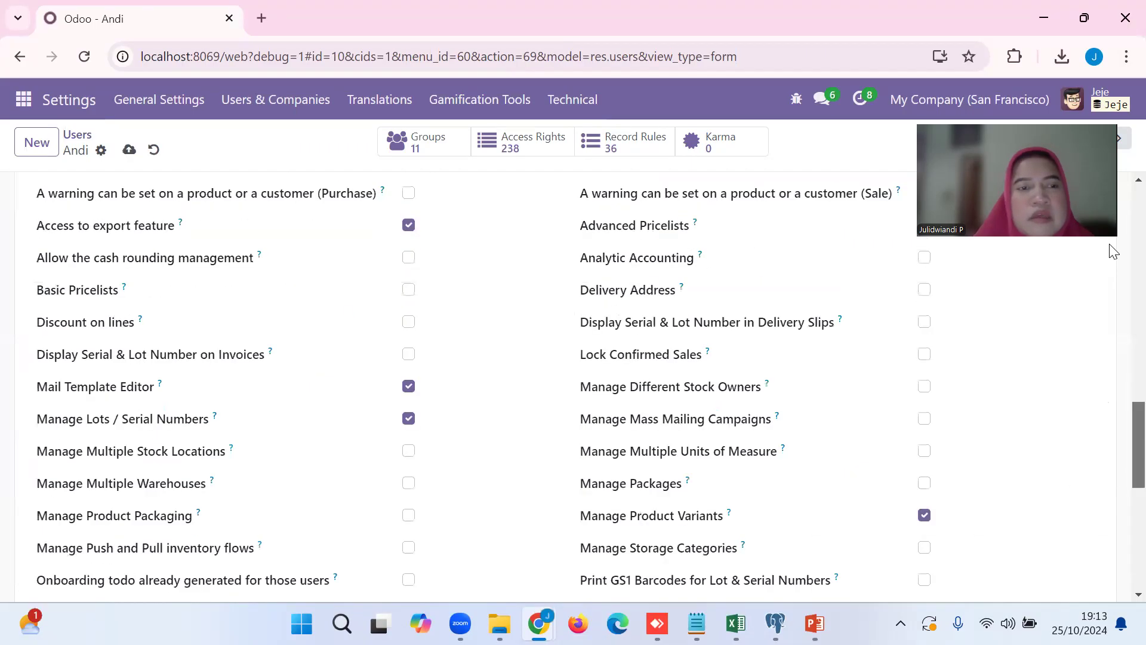
pyautogui.scroll(15, 203, 231)
pyautogui.click(129, 151)
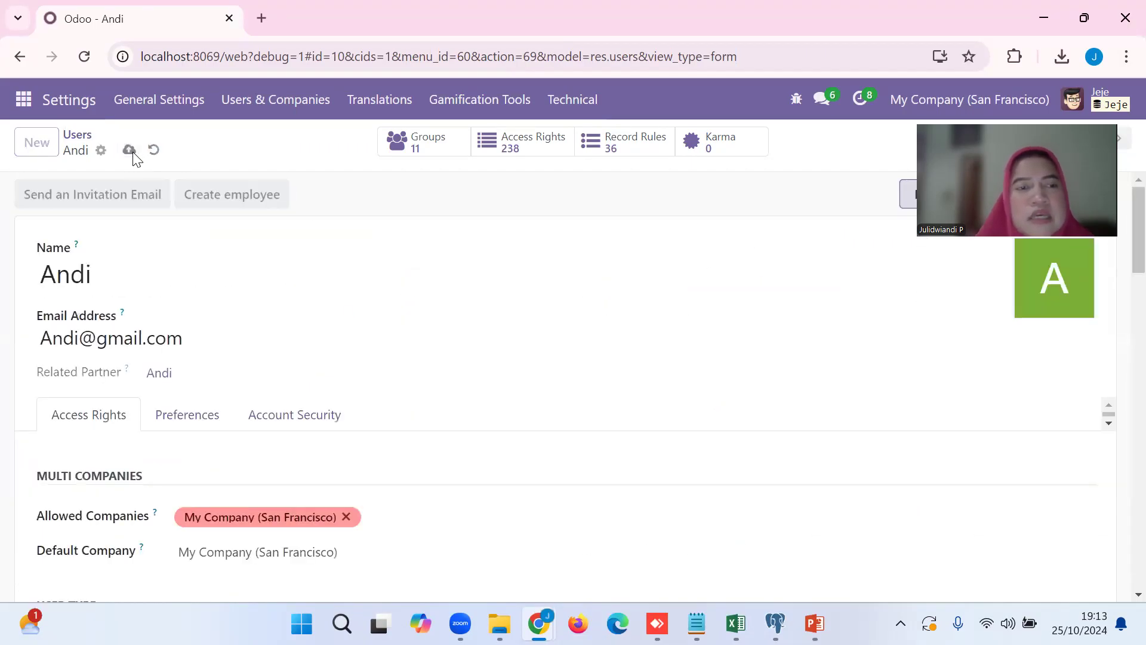
pyautogui.click(102, 152)
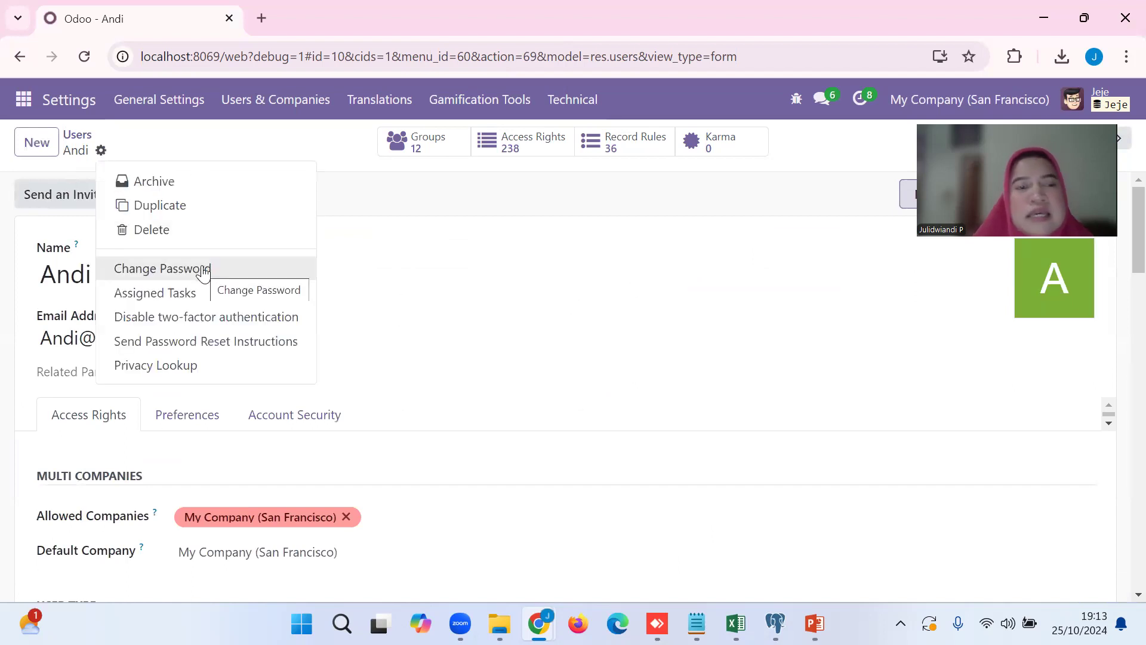
# Open the seventh user in the user list and review the access rights down to the Other section.
pyautogui.click(74, 140)
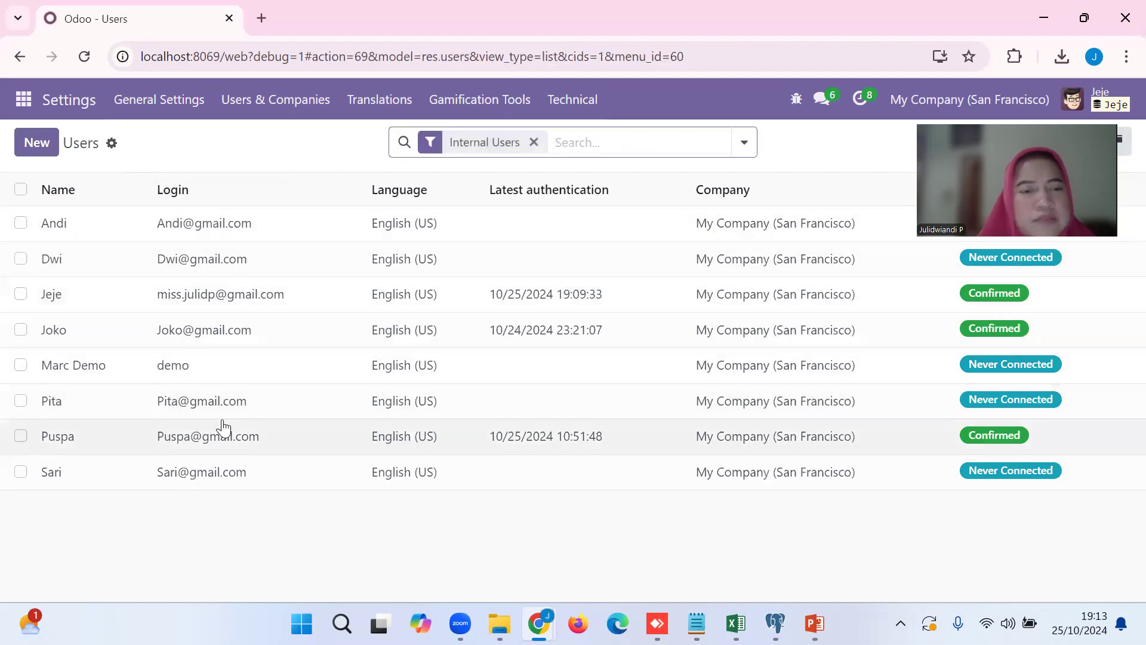
pyautogui.click(214, 439)
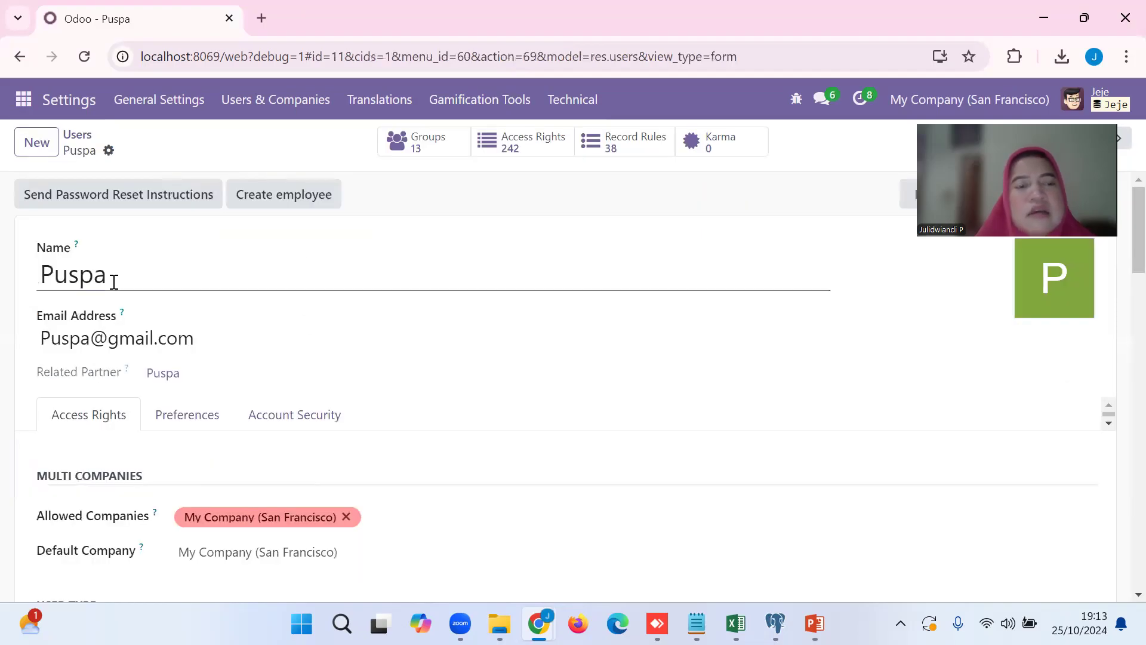
pyautogui.moveTo(1136, 258); pyautogui.dragTo(1136, 360)
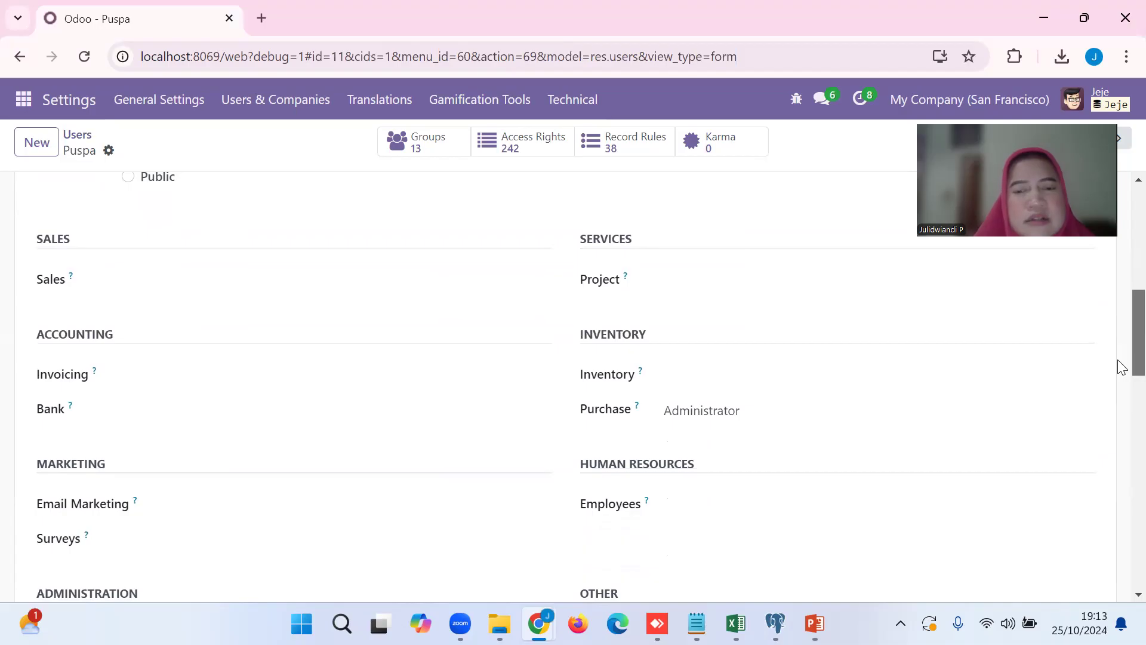
pyautogui.moveTo(1120, 323); pyautogui.dragTo(1118, 501)
pyautogui.moveTo(1118, 439); pyautogui.dragTo(1126, 557)
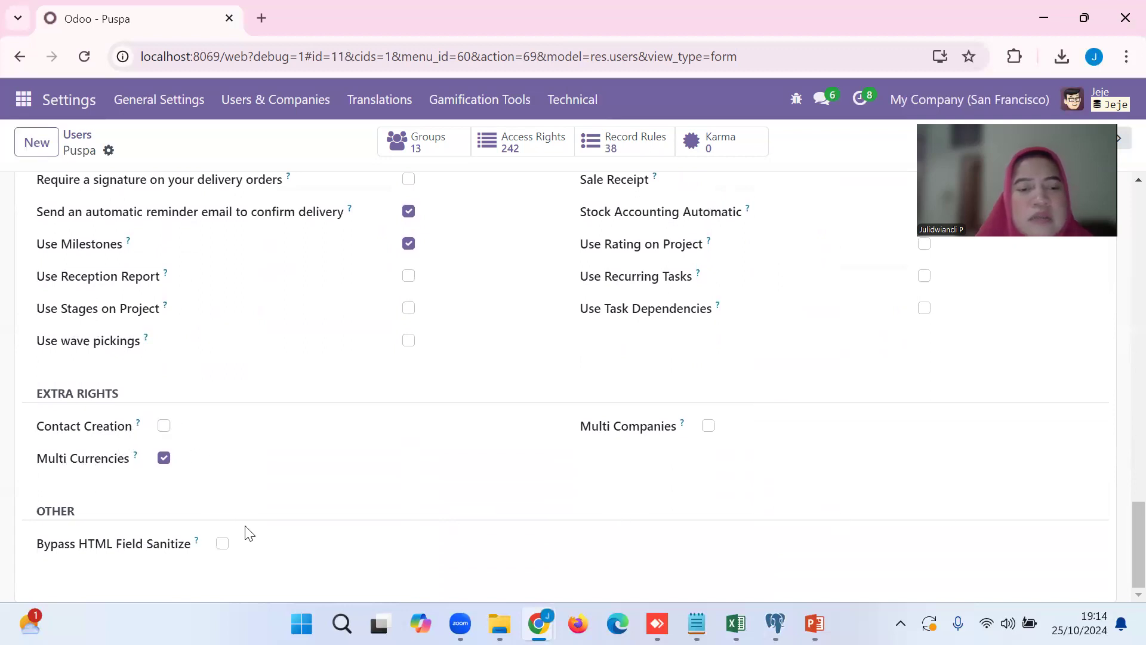
# Save the seventh user with Bypass HTML Field Sanitize enabled under Other and display the record's available actions.
pyautogui.click(222, 543)
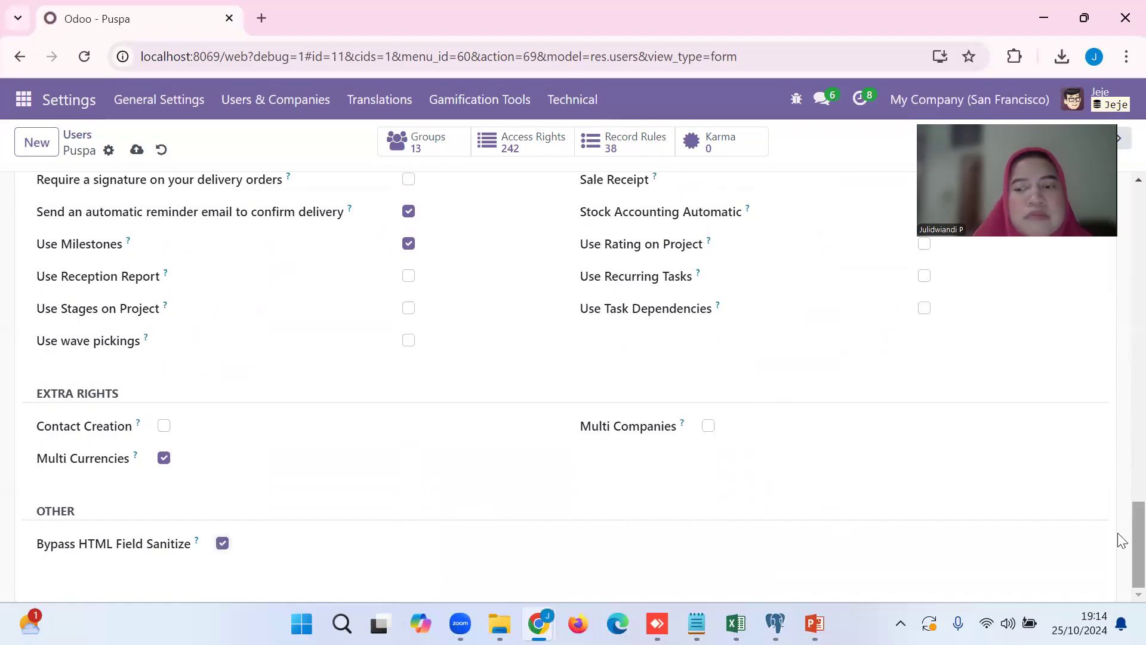
pyautogui.scroll(10, 1121, 271)
pyautogui.scroll(10, 1122, 272)
pyautogui.scroll(-4, 1121, 306)
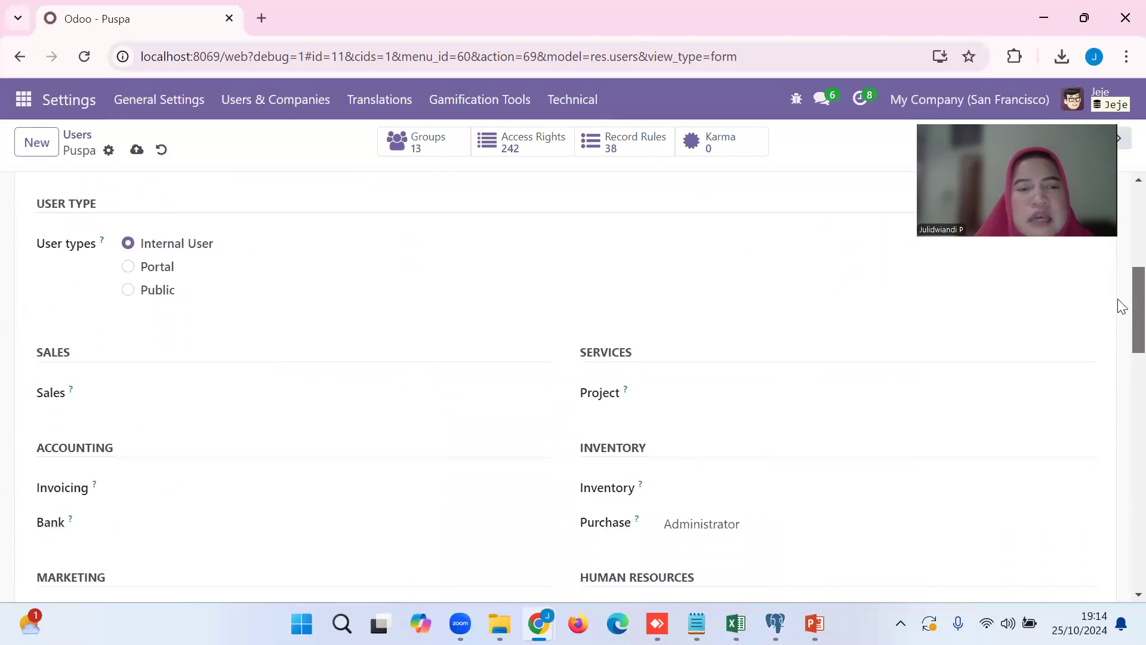
pyautogui.scroll(-5, 1121, 306)
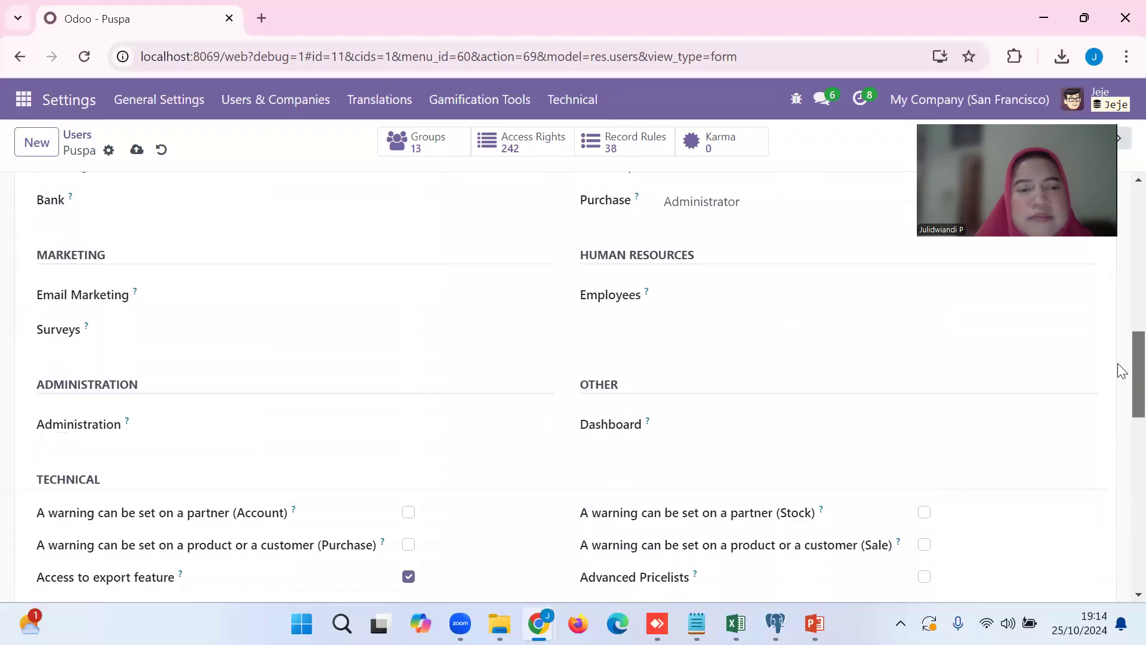
pyautogui.scroll(10, 1120, 245)
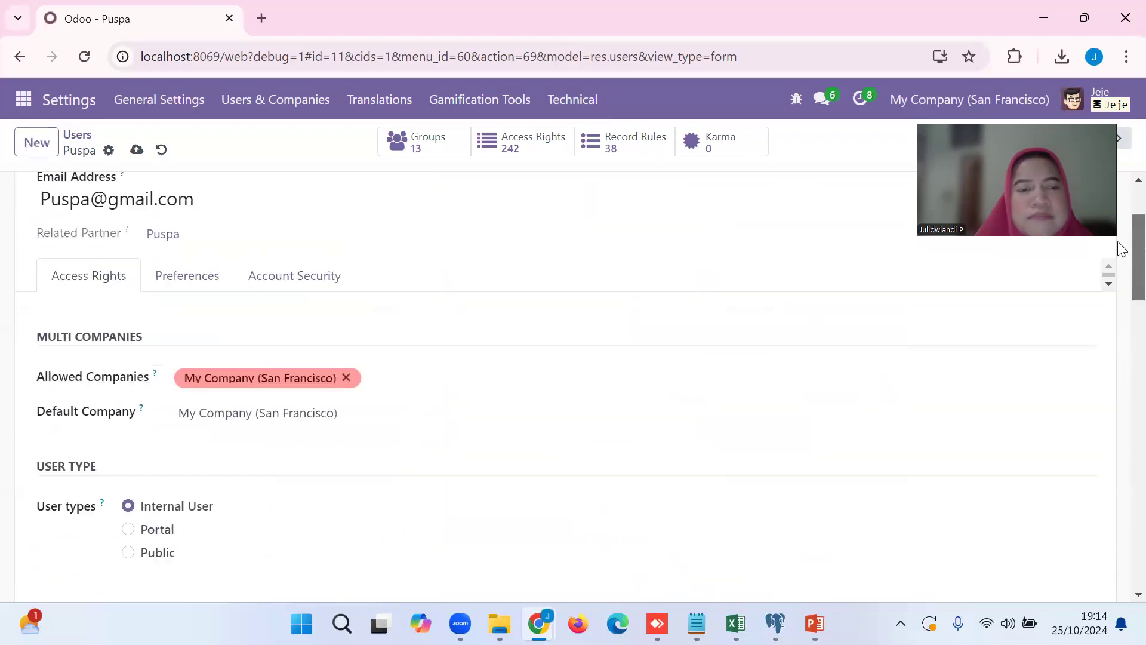
pyautogui.click(137, 150)
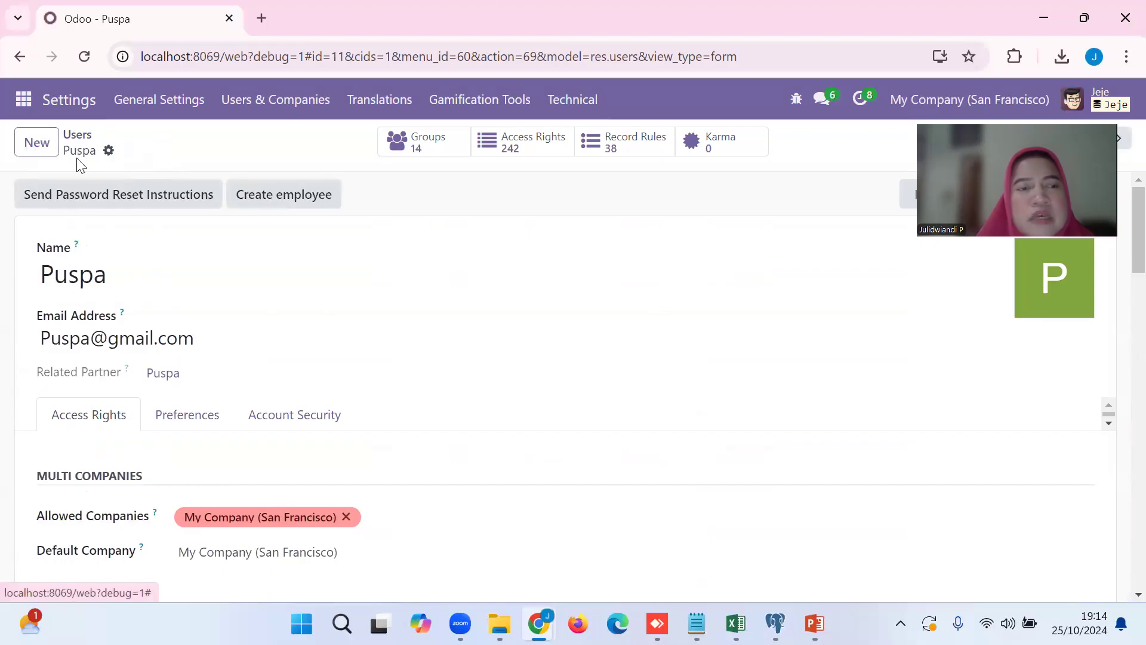
pyautogui.click(109, 150)
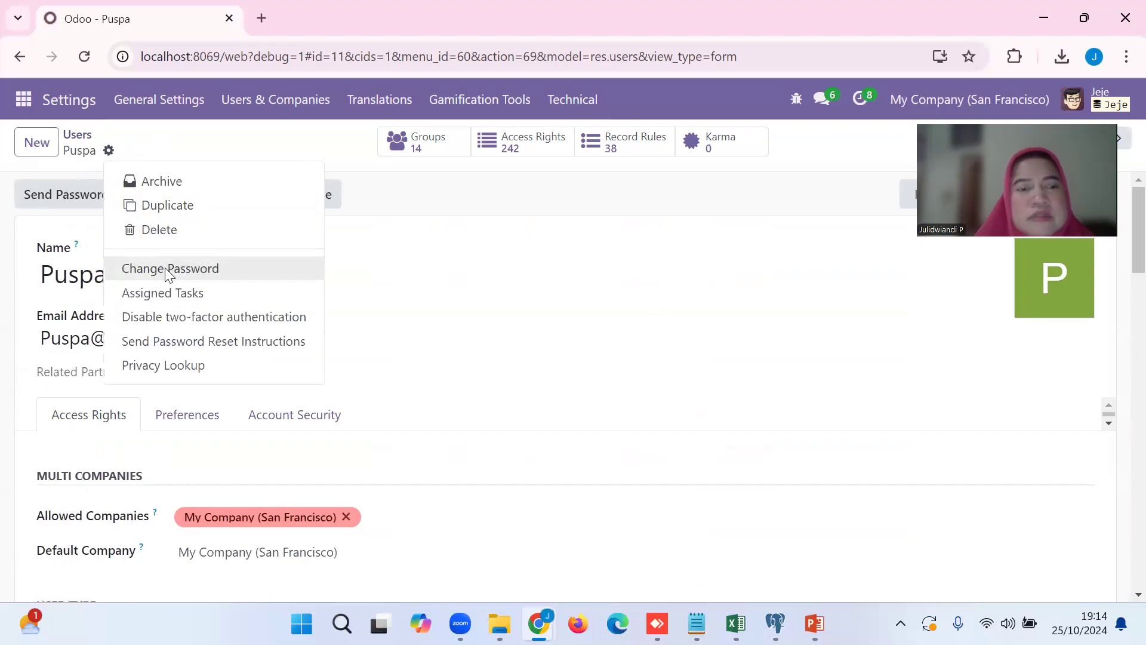
# Open the sixth user in the list and check the Sales access levels, keeping User: Own Documents Only.
pyautogui.click(84, 143)
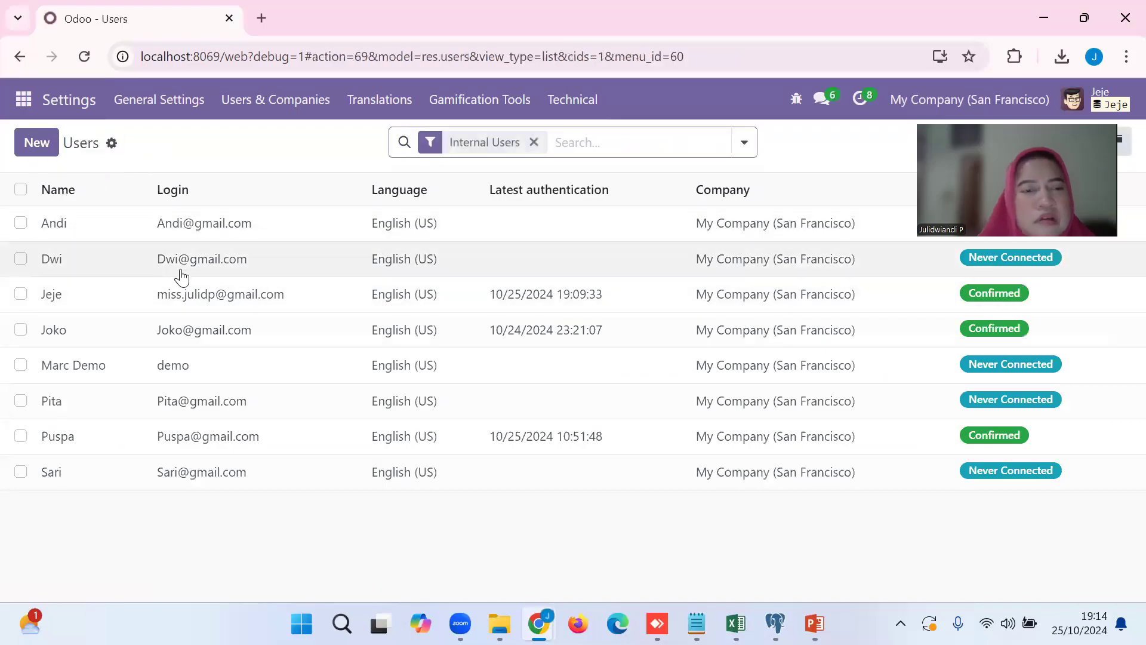
pyautogui.click(209, 403)
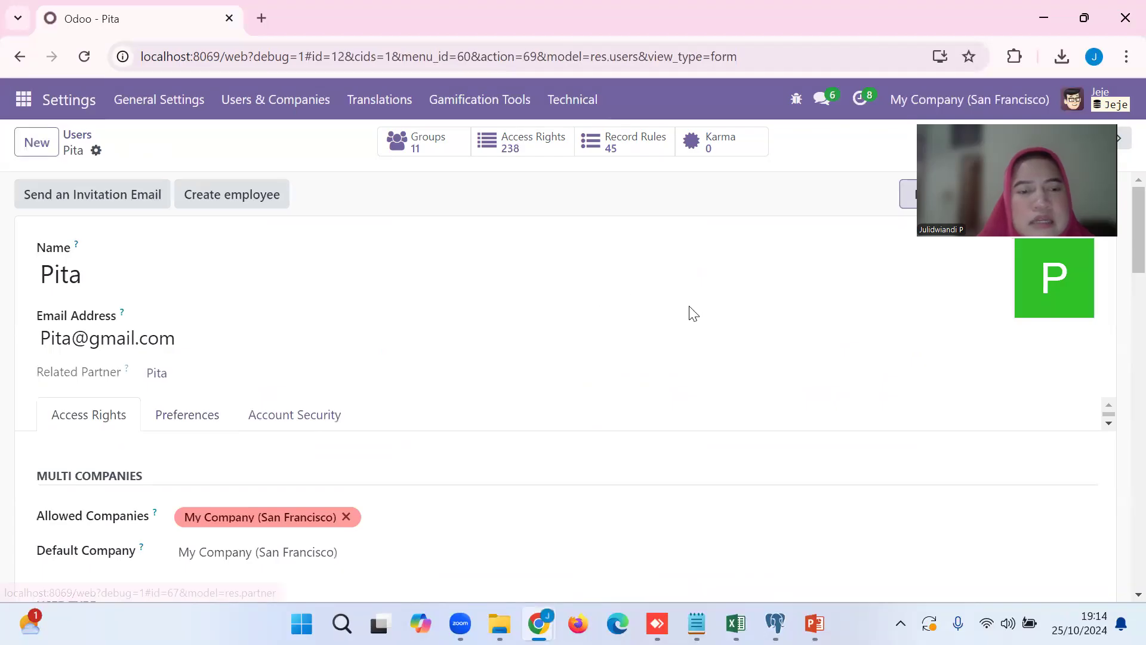
pyautogui.moveTo(1129, 218); pyautogui.dragTo(1128, 302)
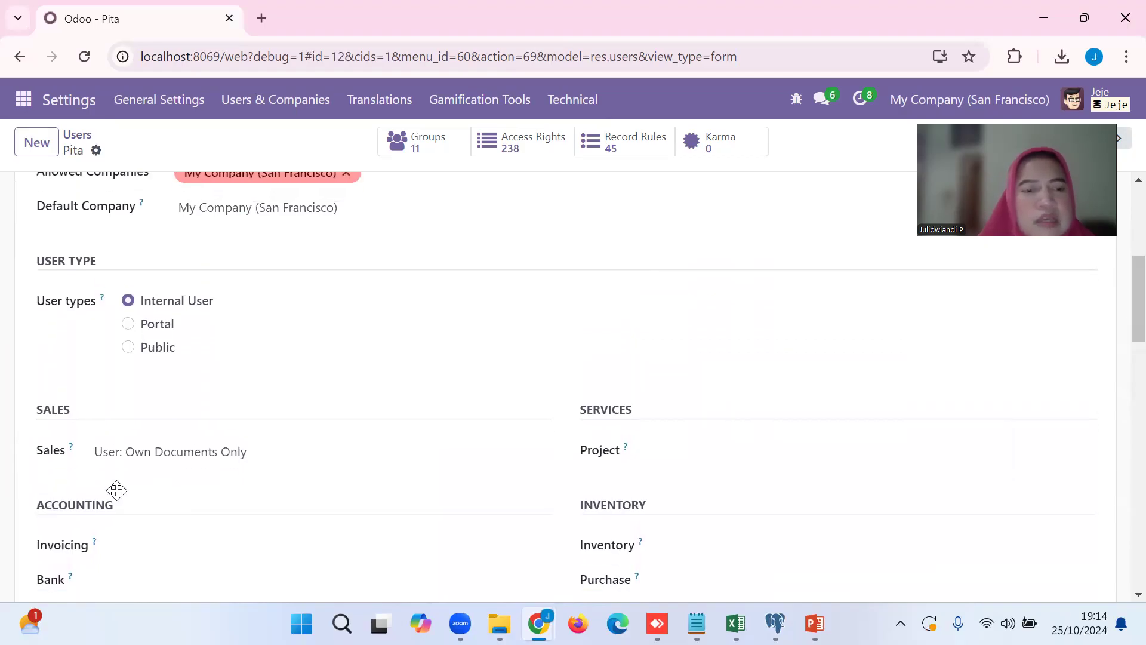
pyautogui.click(121, 454)
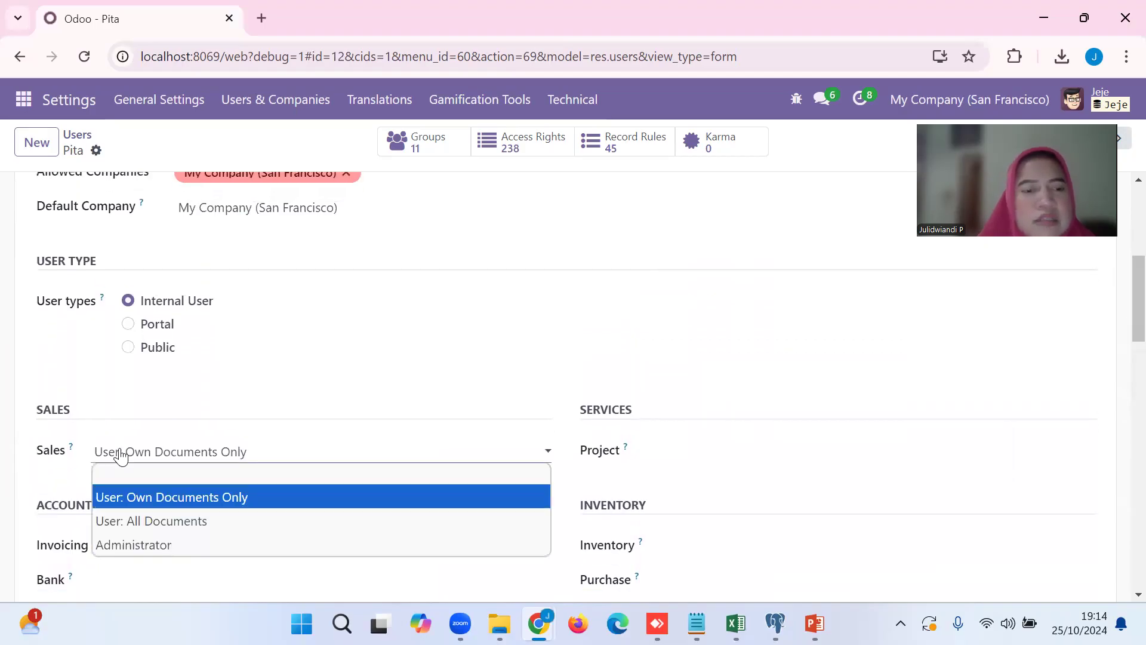
pyautogui.click(200, 494)
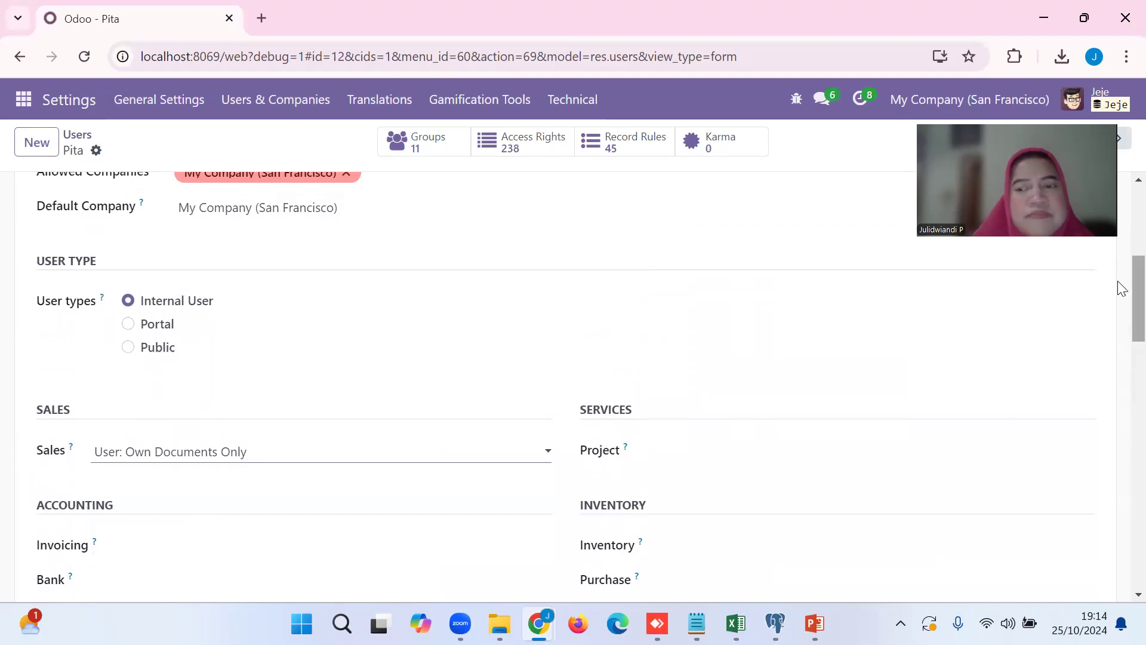
# Review this user's remaining rights down to Other and set the Sales access level to User: All Documents.
pyautogui.moveTo(1120, 289); pyautogui.dragTo(1121, 572)
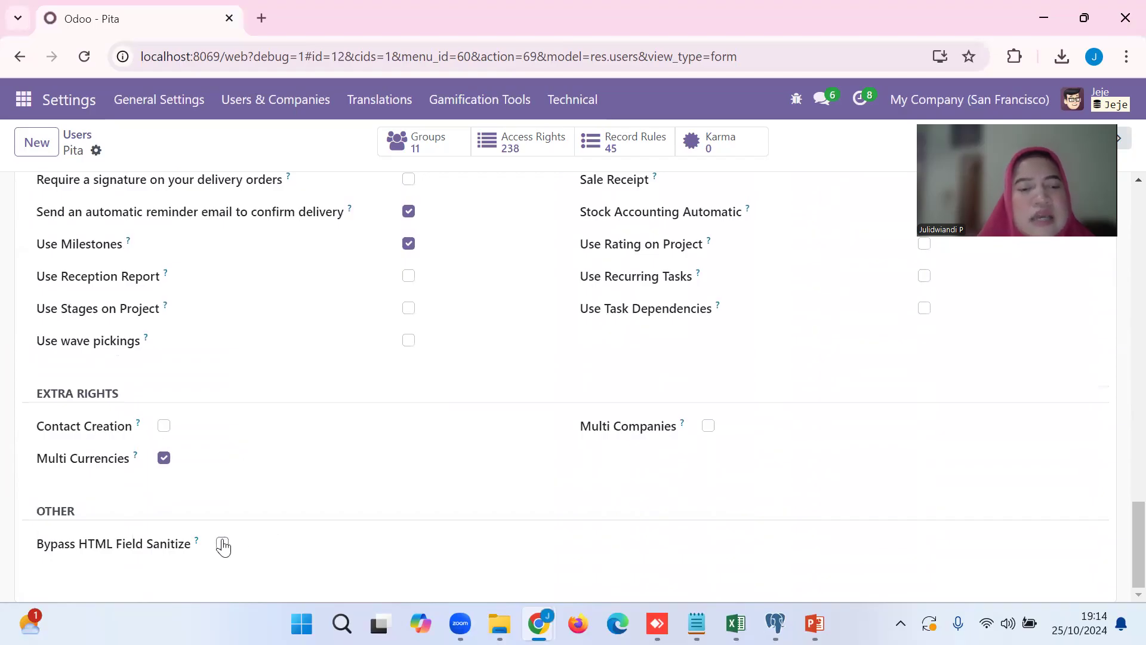
pyautogui.moveTo(1120, 529); pyautogui.dragTo(1121, 248)
pyautogui.scroll(-6, 1119, 302)
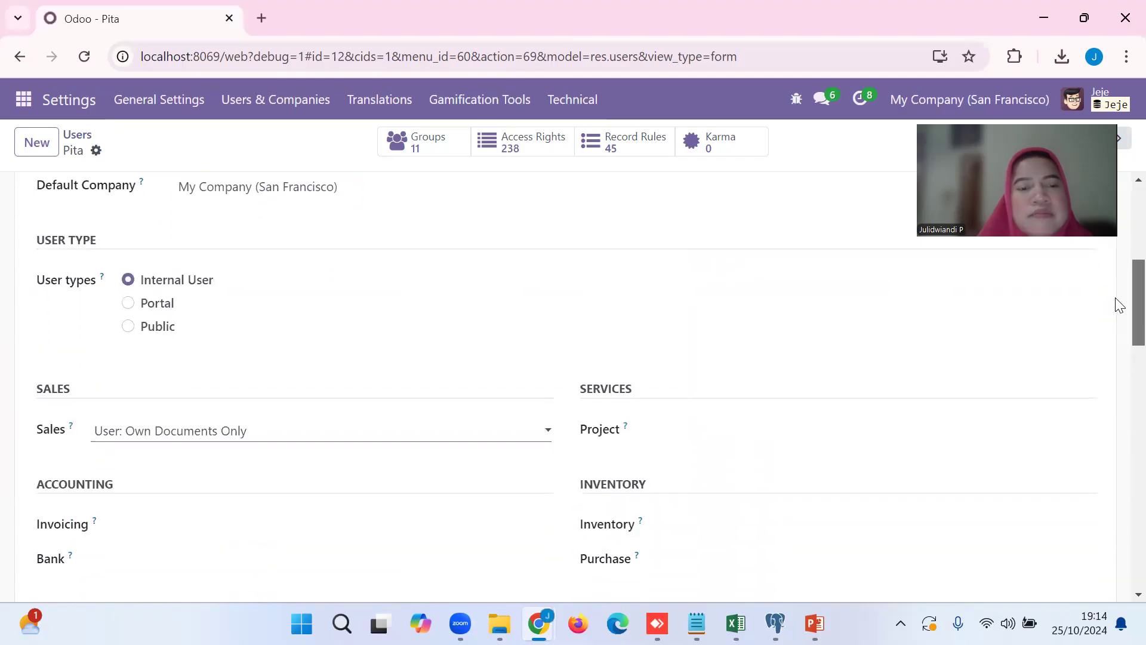
pyautogui.click(415, 382)
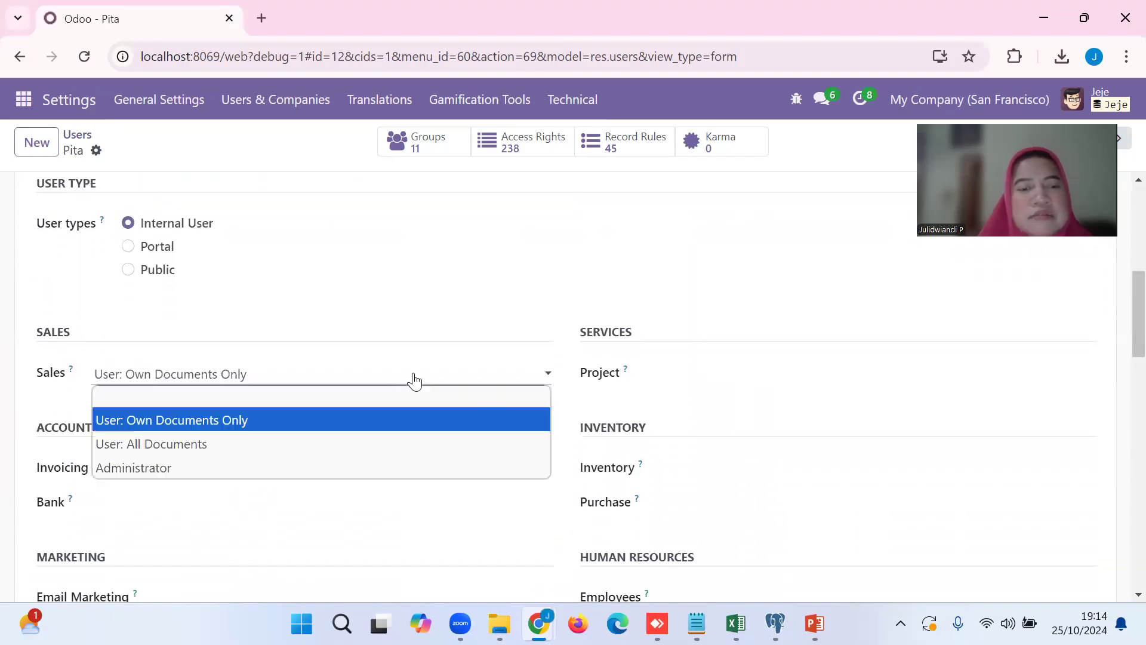
pyautogui.click(358, 442)
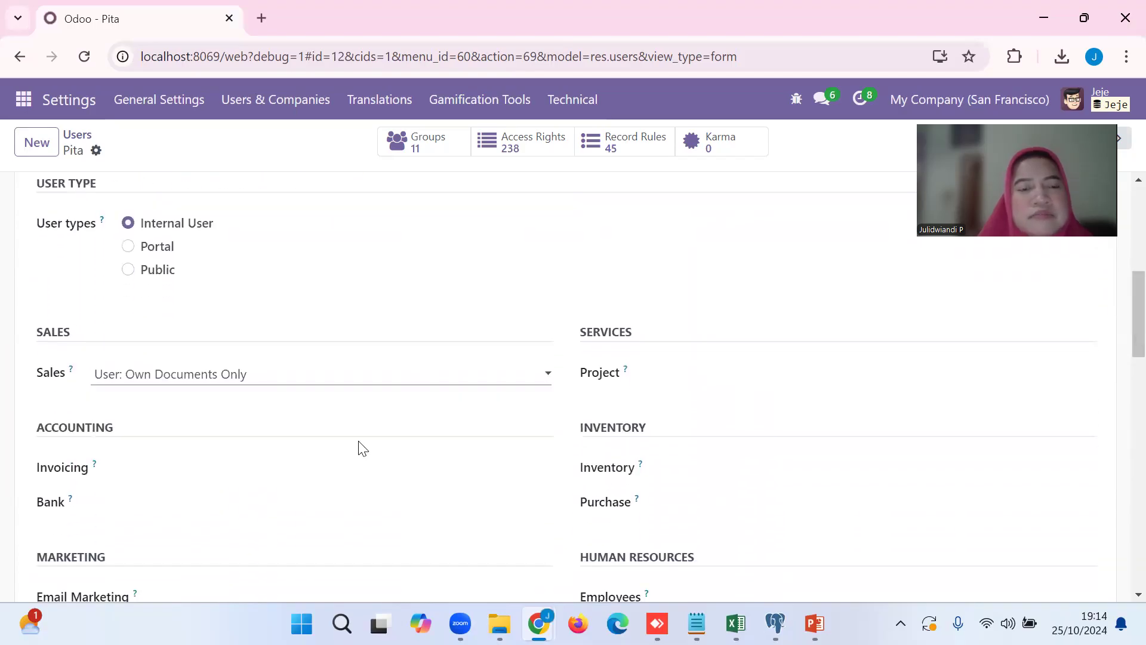
# Set this user's Sales access level to User: Own Documents Only, save the record and check its available actions.
pyautogui.click(340, 381)
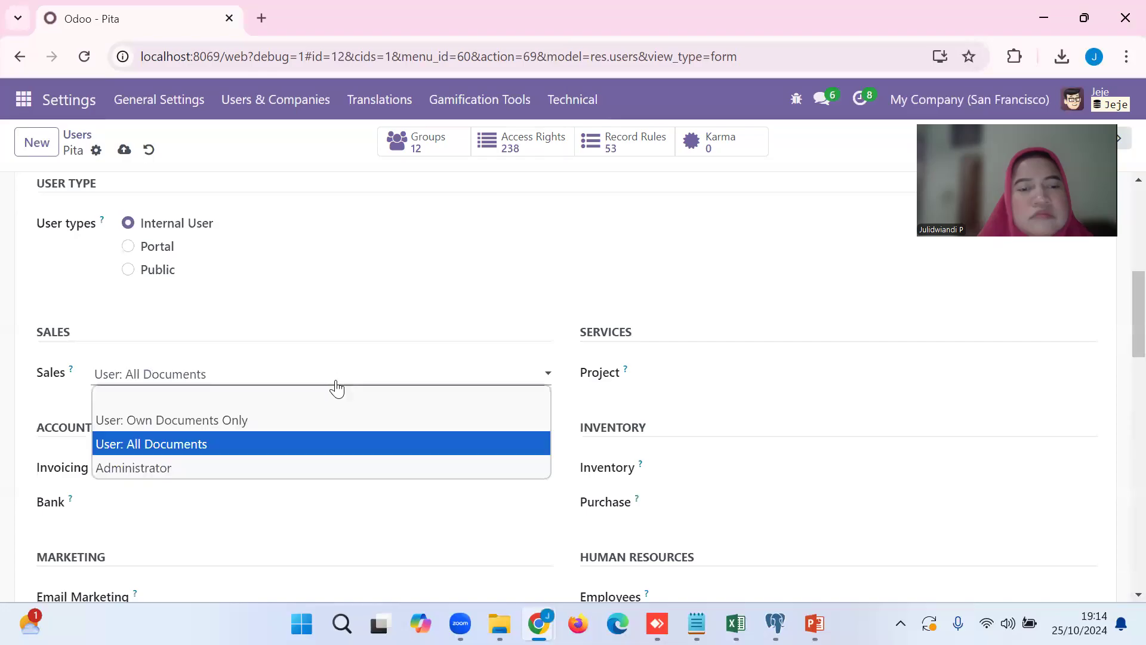
pyautogui.click(323, 415)
pyautogui.click(124, 150)
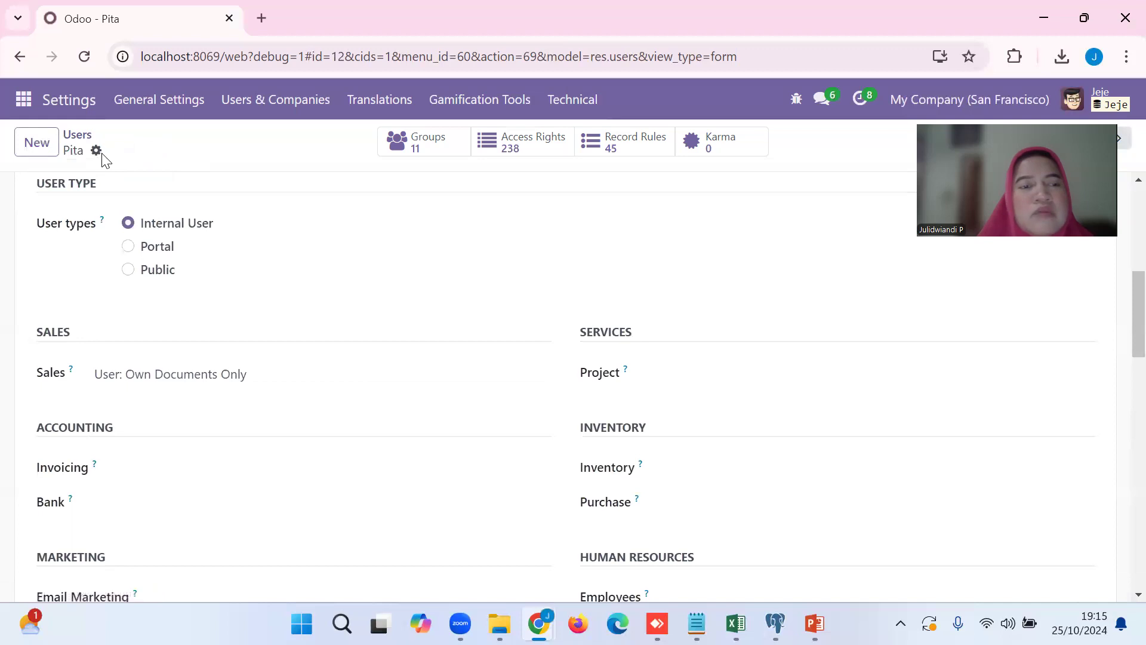
pyautogui.click(96, 151)
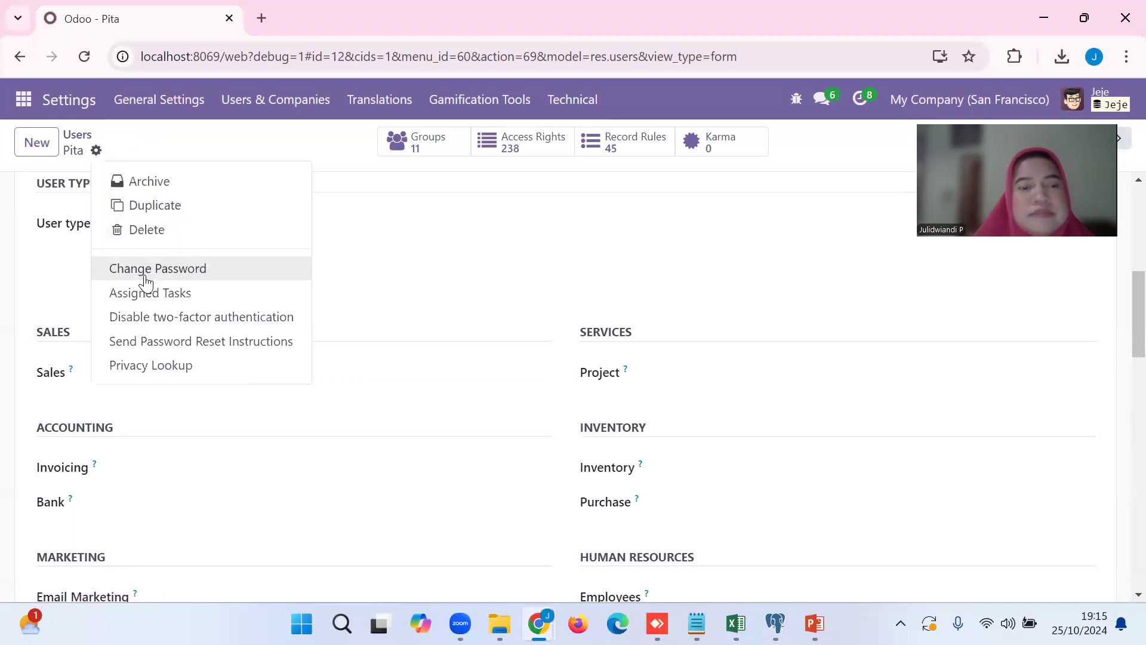
pyautogui.click(76, 140)
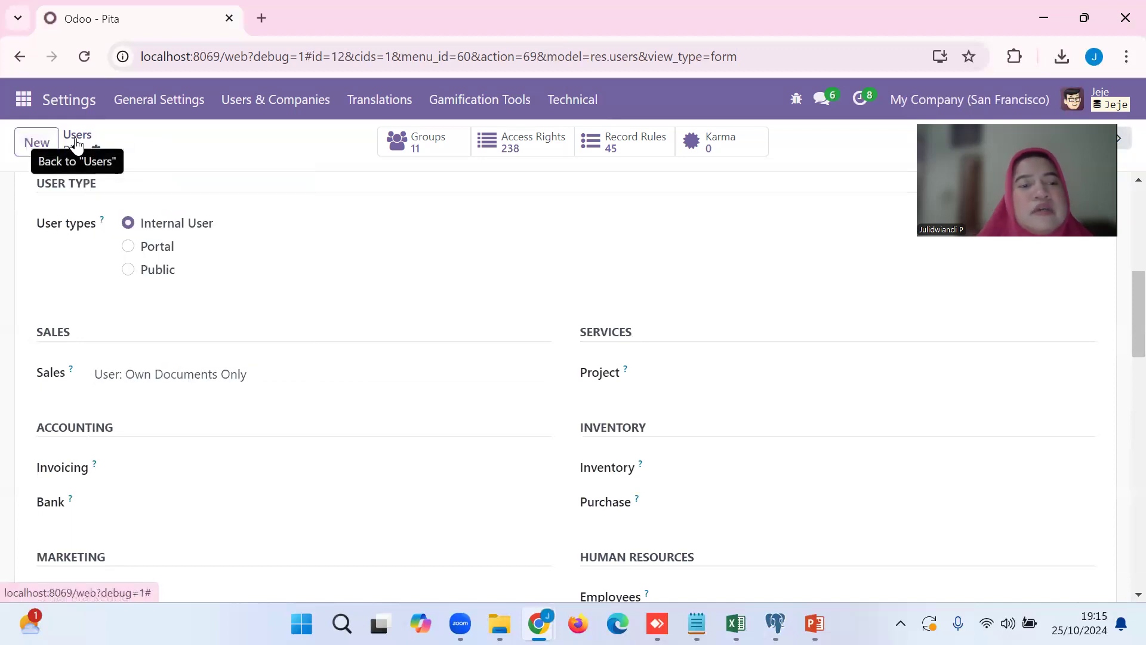
# Open the eighth user in the user list and review the access rights, including the Invoicing access level under Accounting.
pyautogui.click(77, 140)
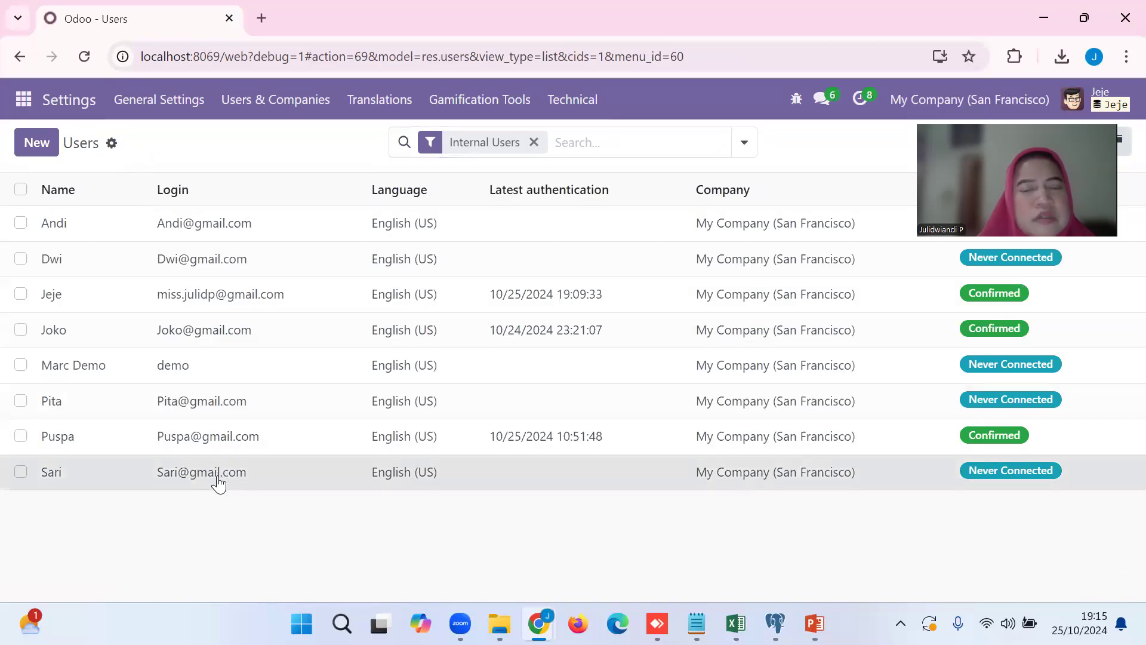
pyautogui.click(219, 478)
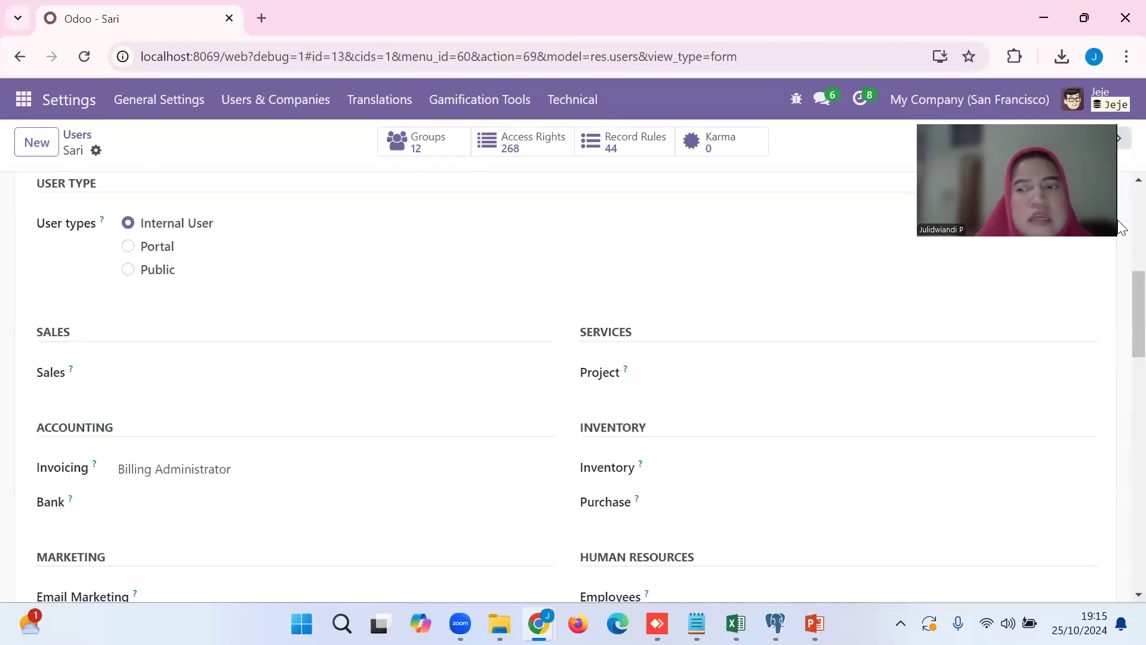
pyautogui.scroll(-2, 1118, 292)
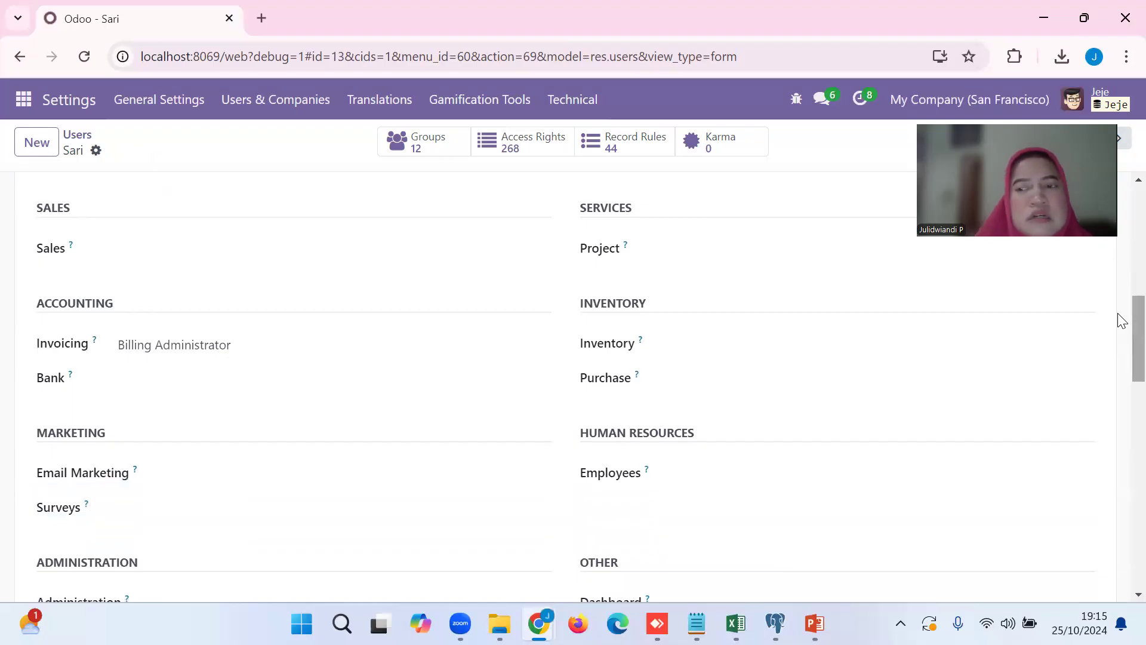
pyautogui.scroll(-2, 1120, 322)
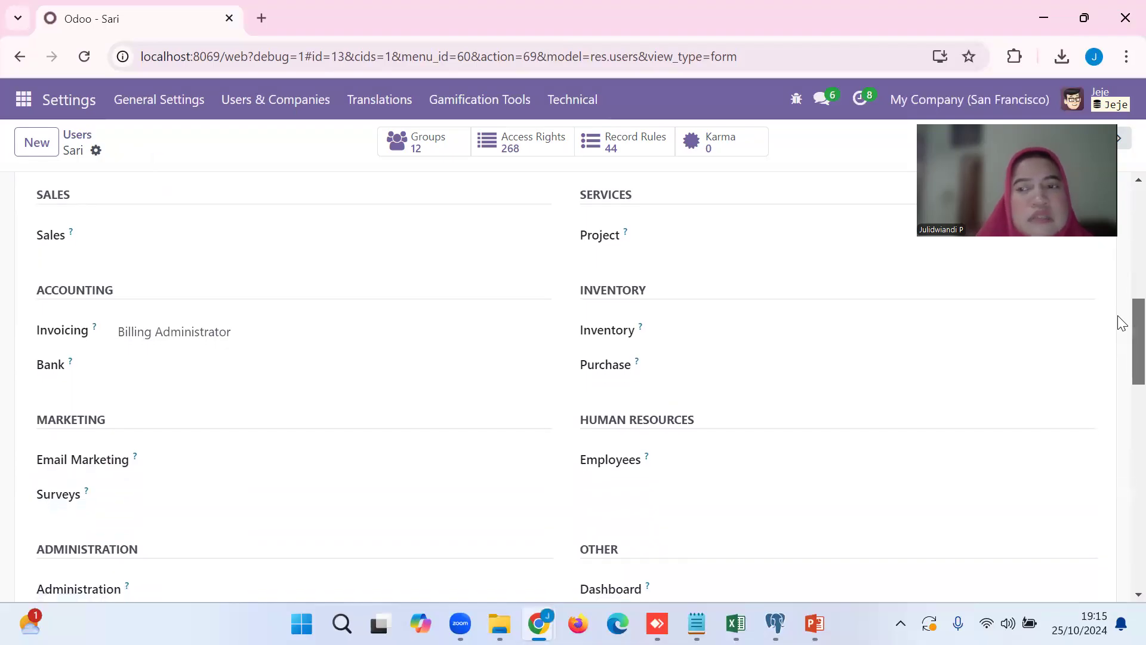
pyautogui.scroll(-6, 1120, 358)
pyautogui.scroll(8, 1118, 325)
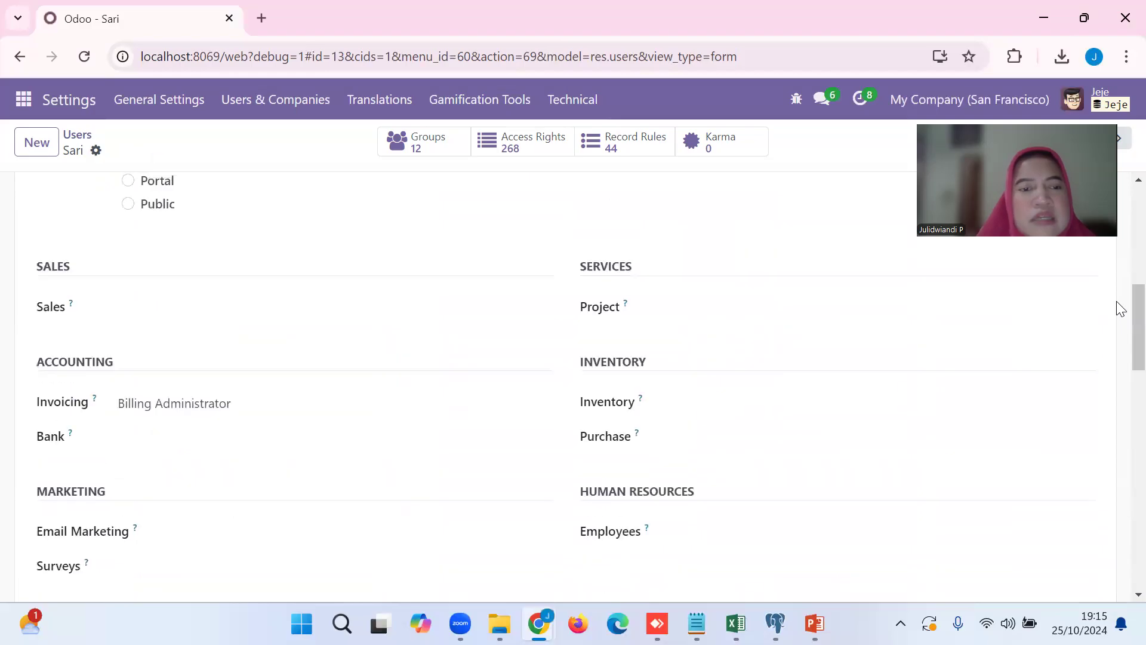
pyautogui.click(168, 412)
pyautogui.click(166, 412)
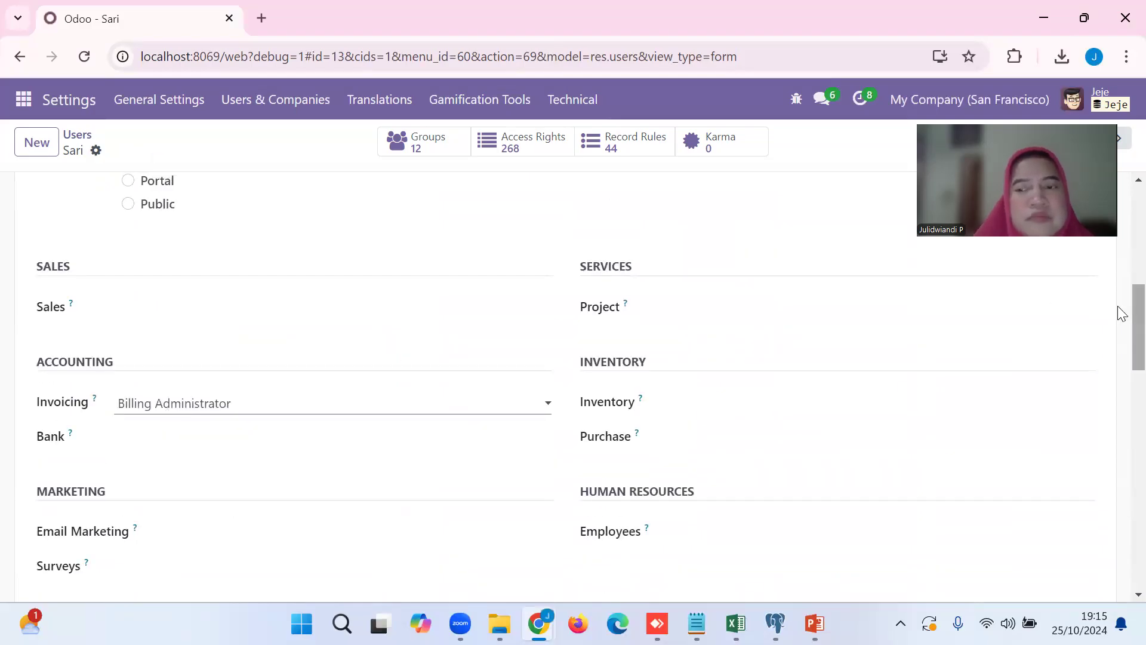
# Enable Bypass HTML Field Sanitize under Other for this user and save the record.
pyautogui.scroll(-9, 1120, 374)
pyautogui.scroll(-6, 1121, 491)
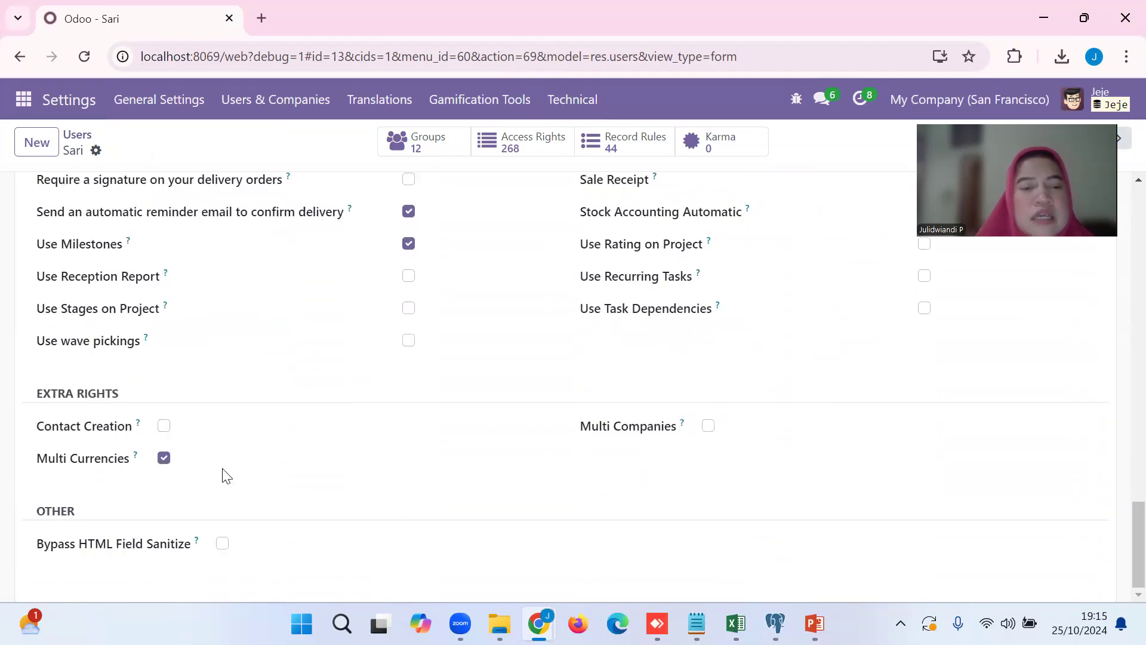
pyautogui.click(222, 544)
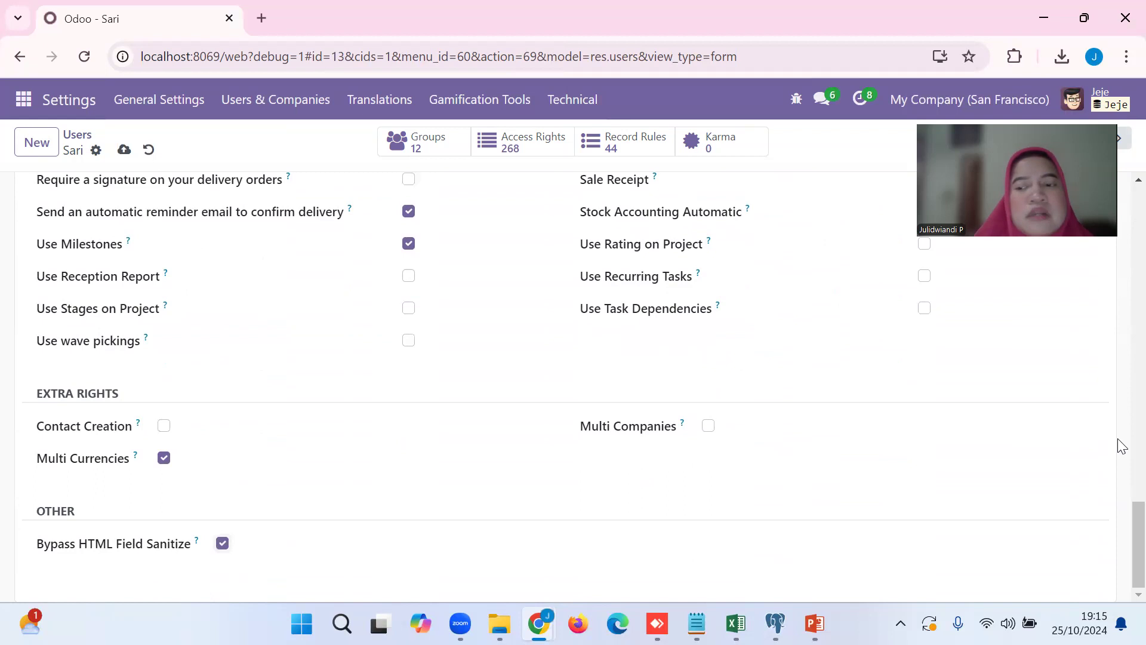
pyautogui.scroll(15, 1118, 317)
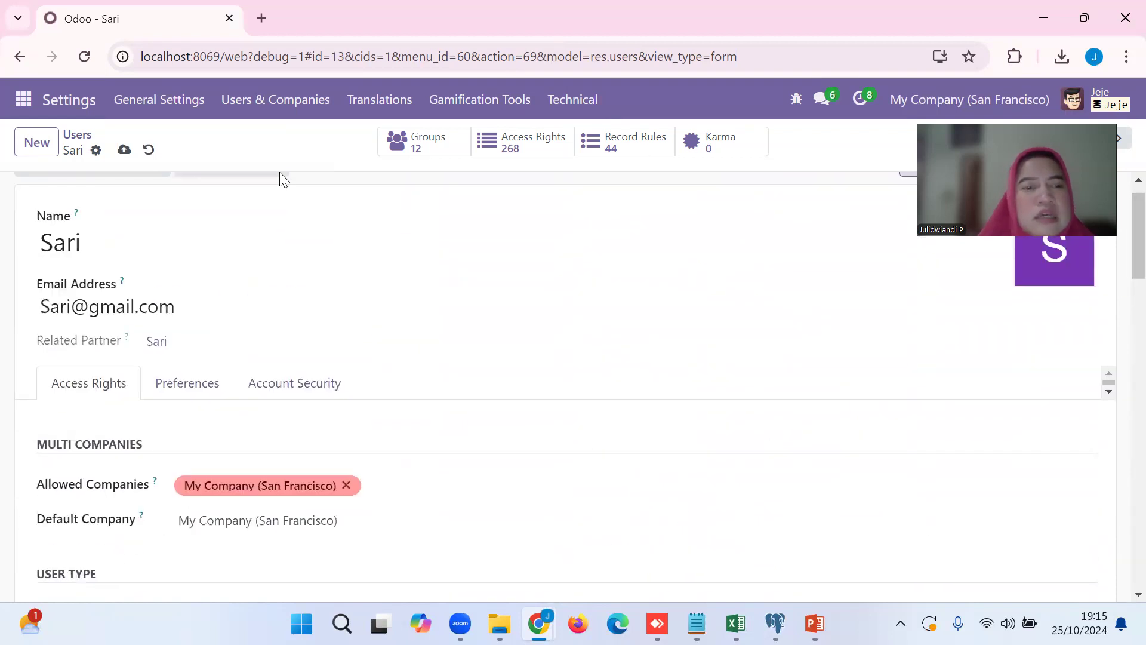
pyautogui.click(125, 149)
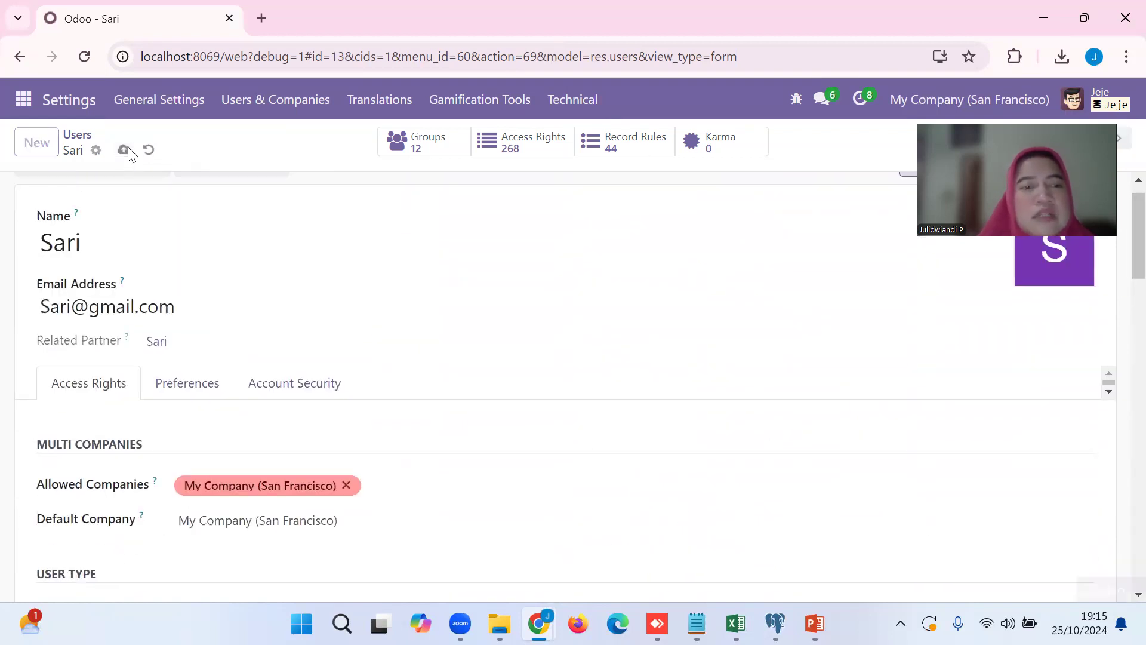
# Display the Change Password dialog for this user and dismiss it without entering a new password.
pyautogui.click(96, 154)
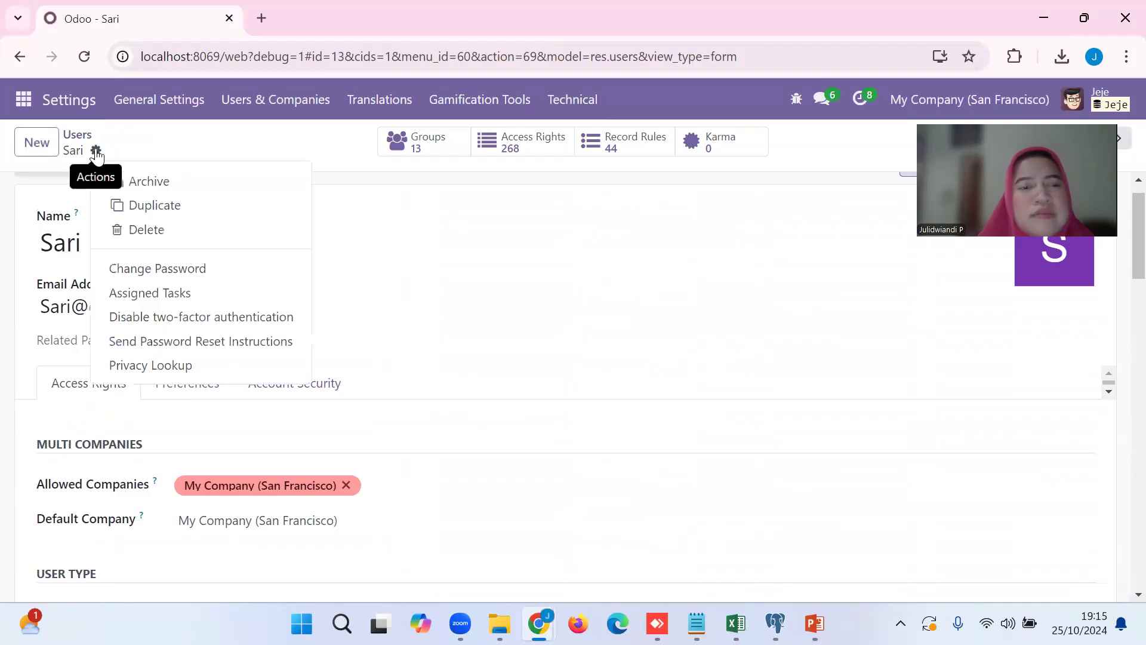
pyautogui.click(127, 272)
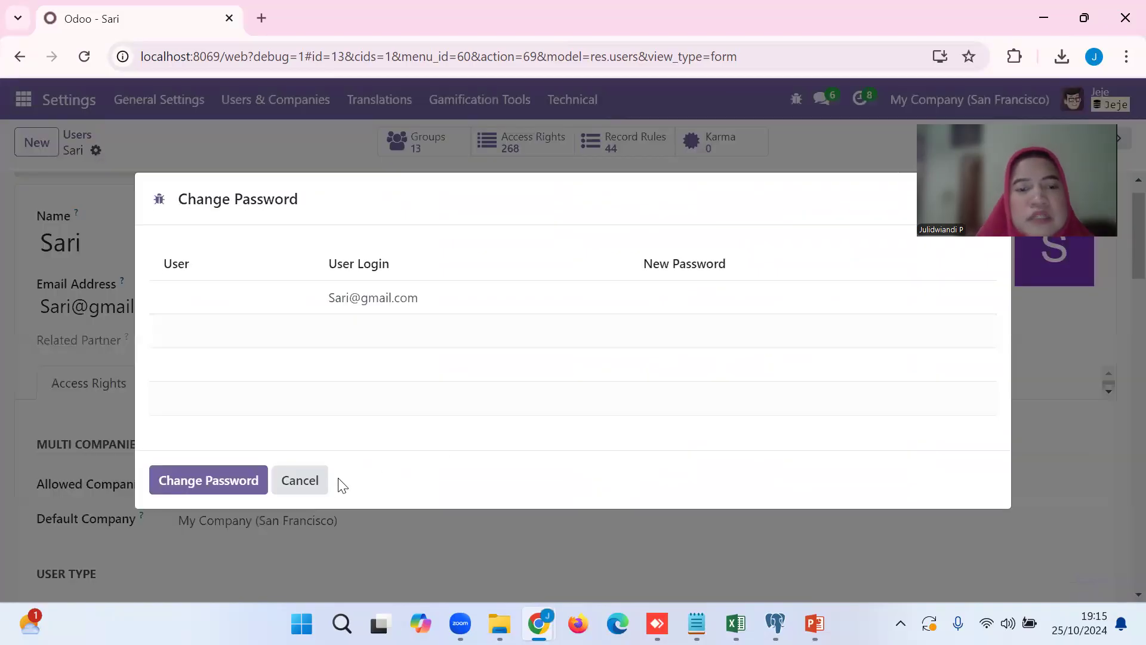
pyautogui.click(300, 481)
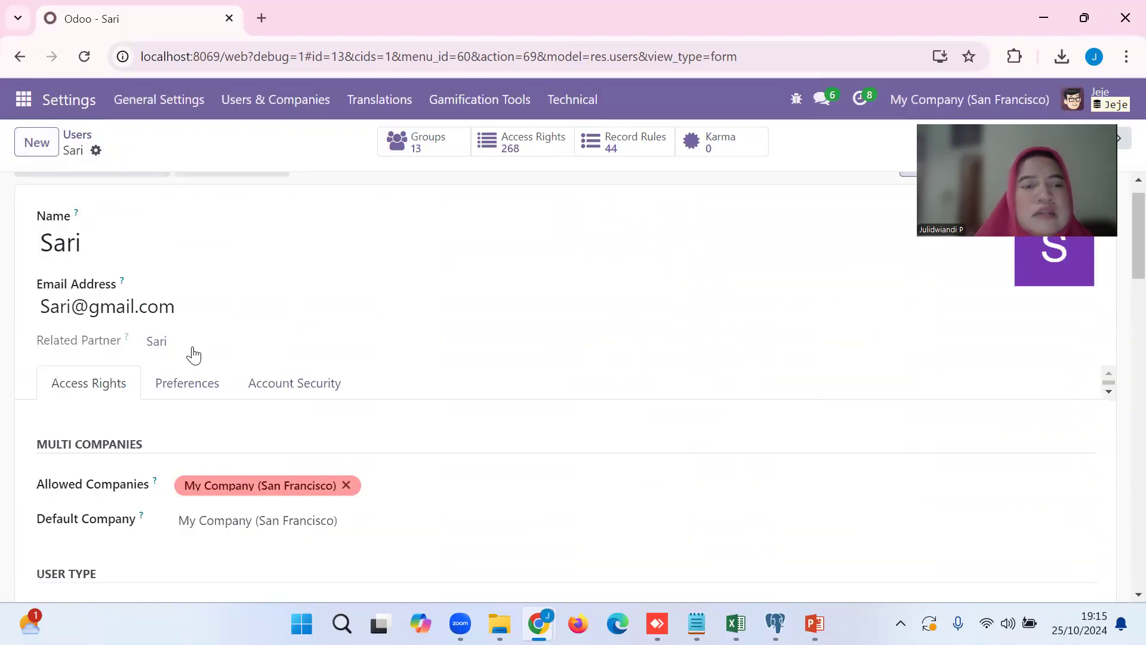
# Return to the user list and switch to the list of user groups.
pyautogui.click(78, 136)
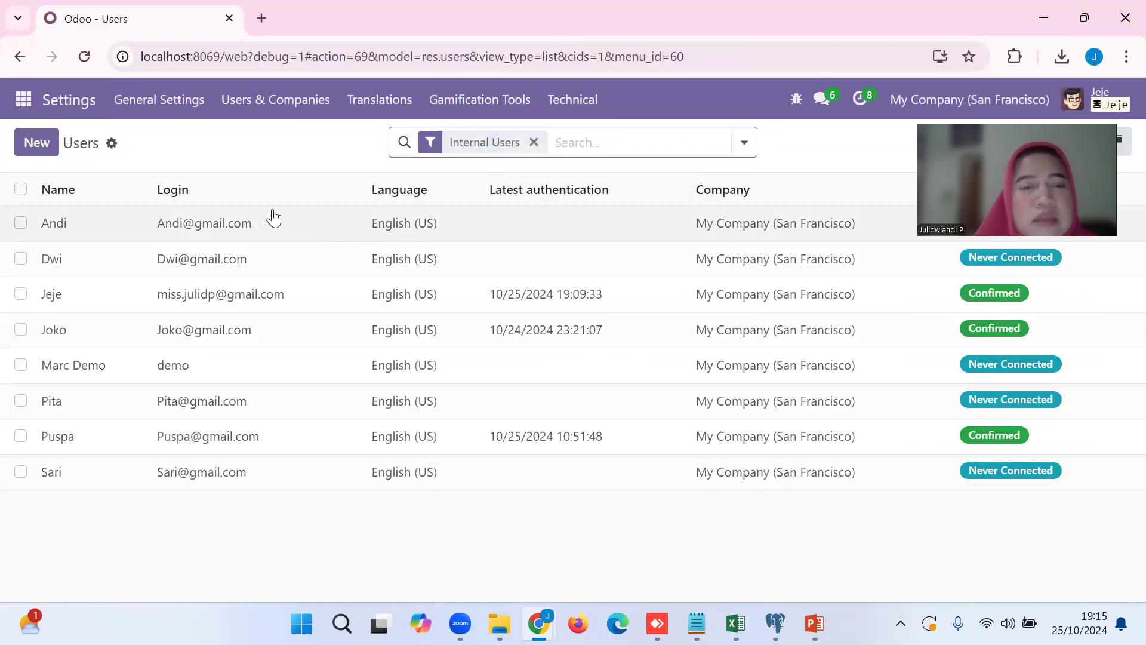
pyautogui.click(263, 102)
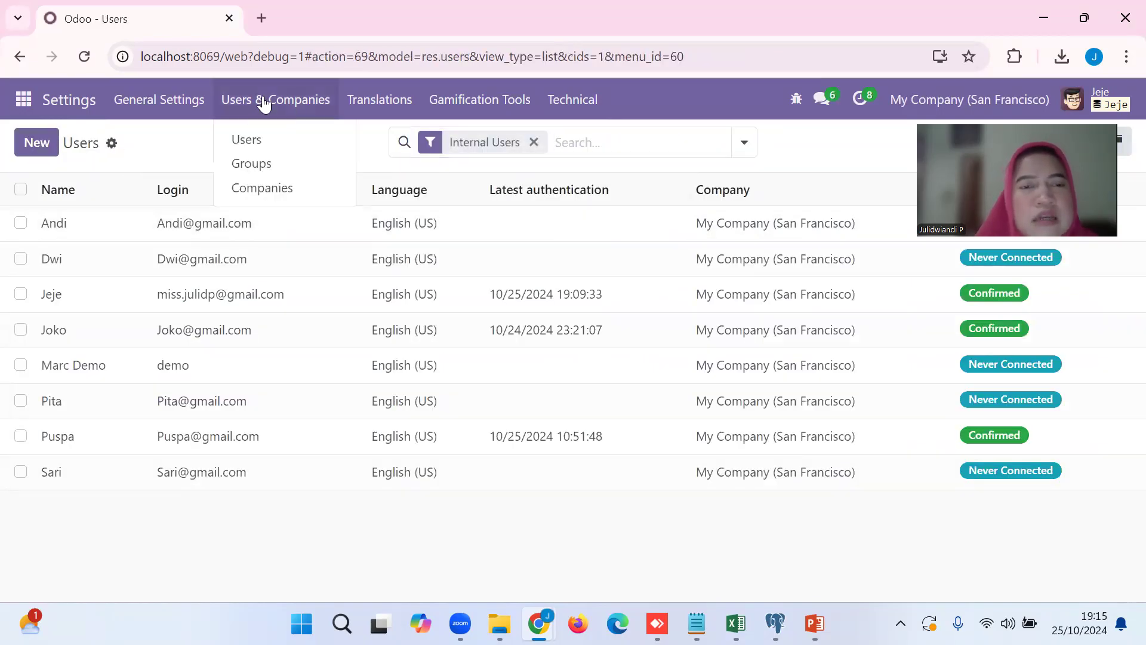
pyautogui.click(274, 169)
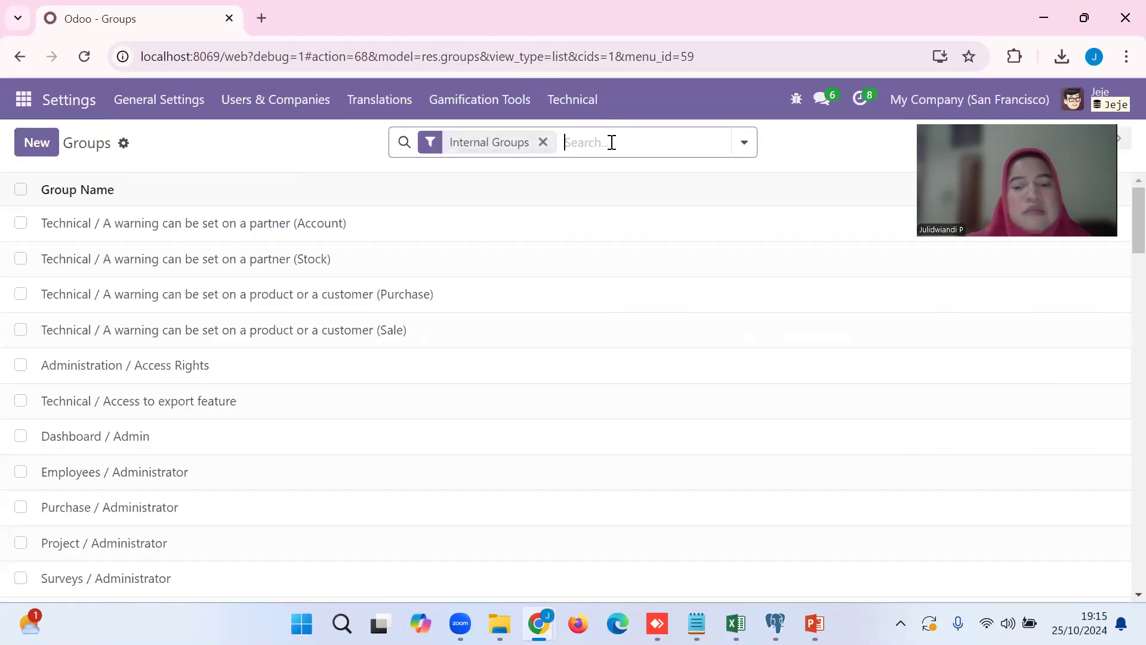
pyautogui.write('purchasing')
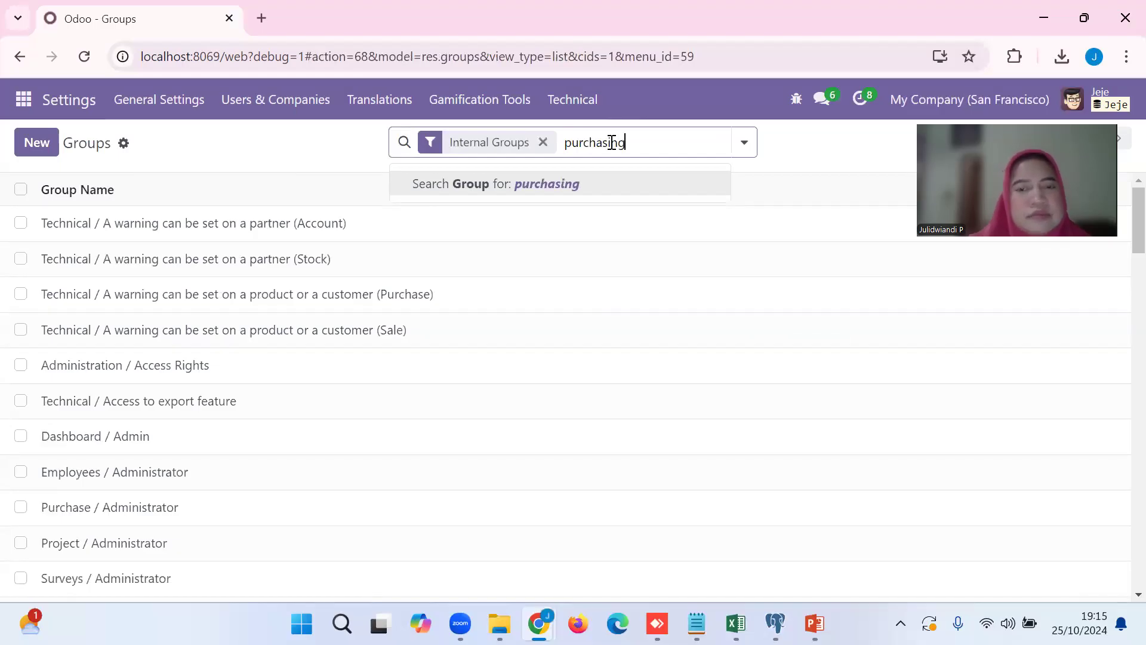
pyautogui.press('Return')
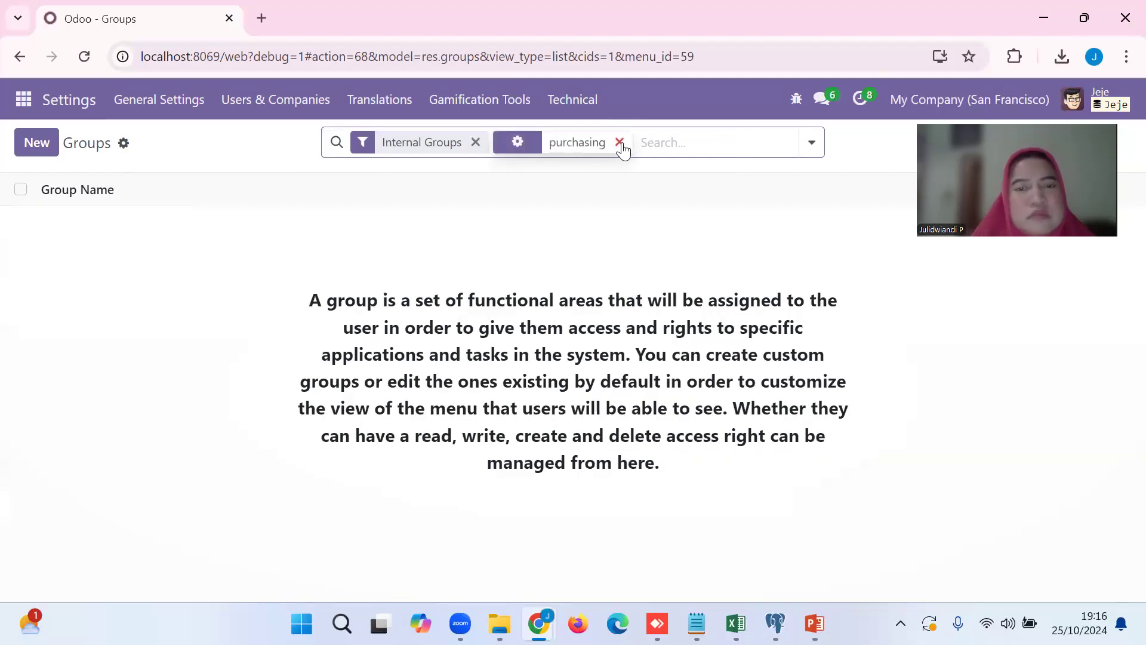
pyautogui.click(621, 143)
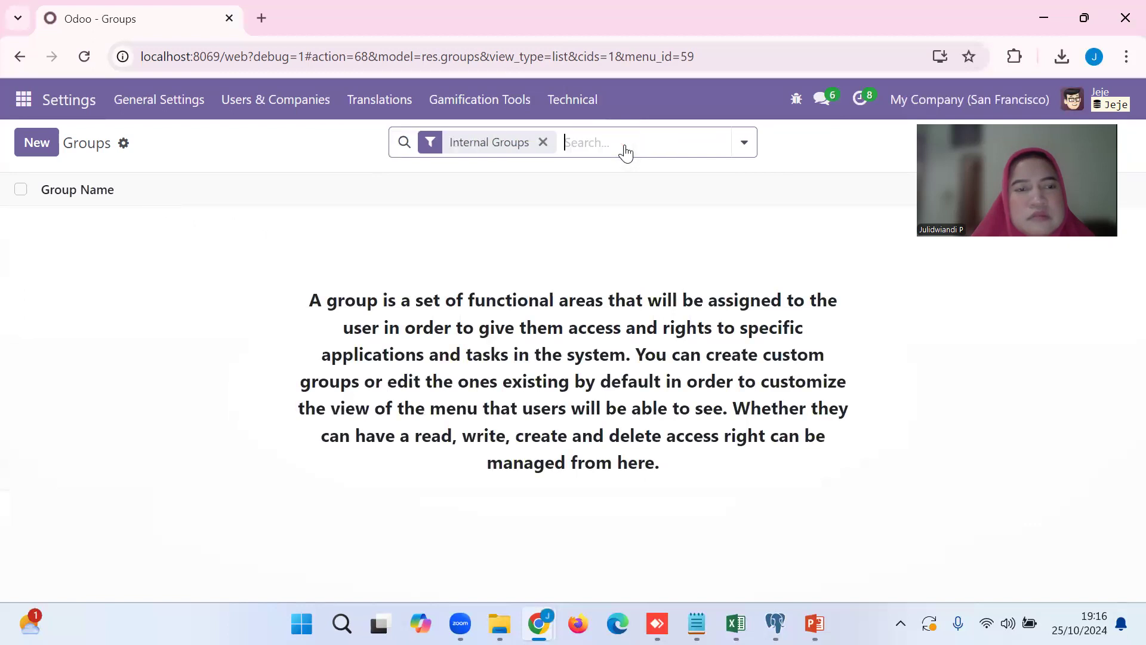
# Search the groups for inventory and open the Inventory / Administrator group.
pyautogui.write('invento')
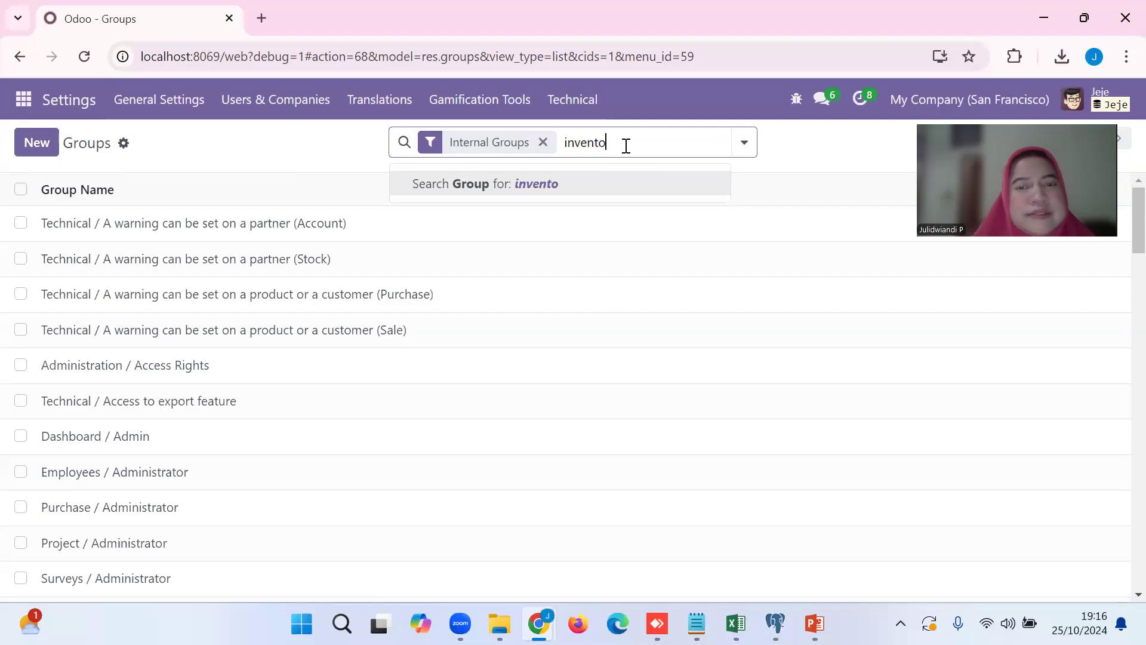
pyautogui.write('r')
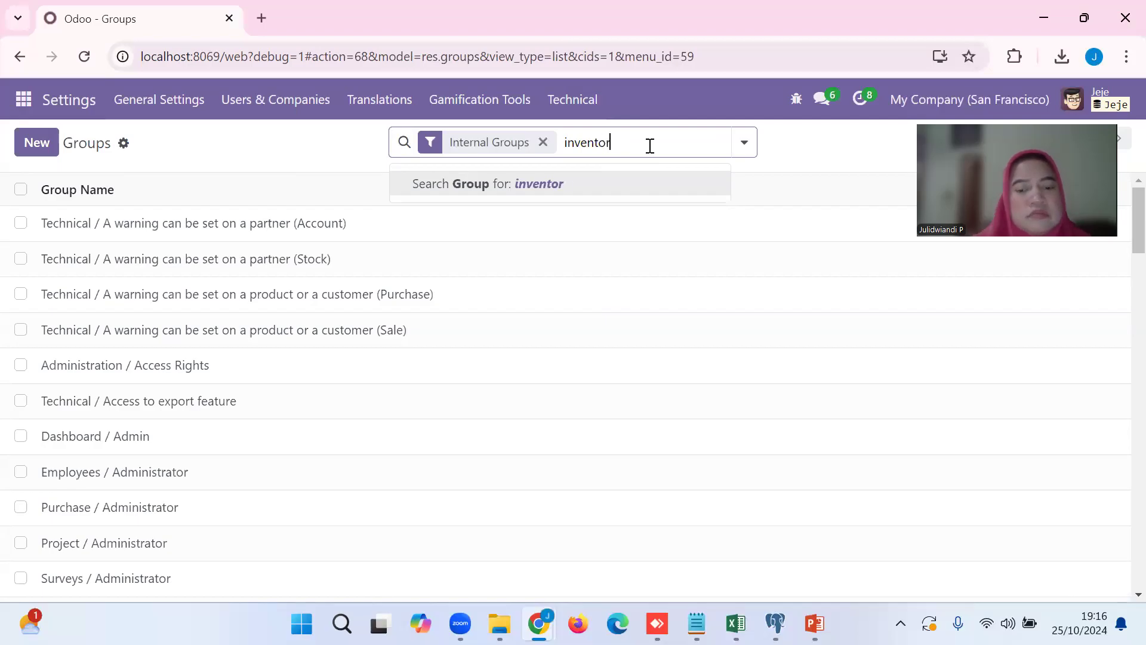
pyautogui.write('y')
pyautogui.press('Return')
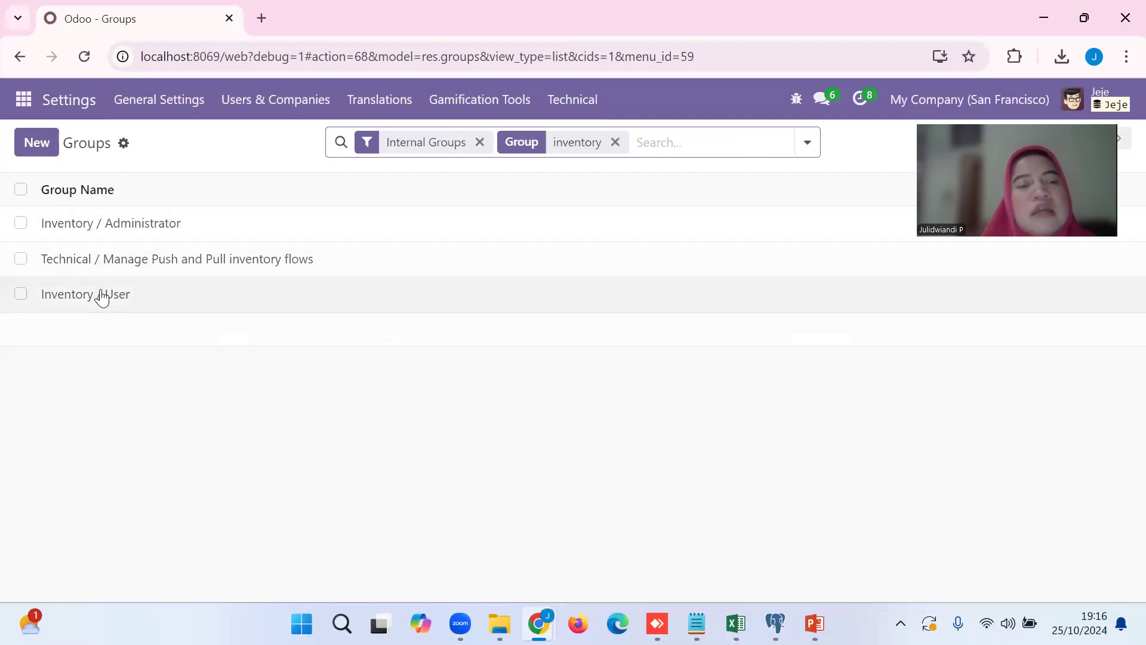
pyautogui.click(125, 230)
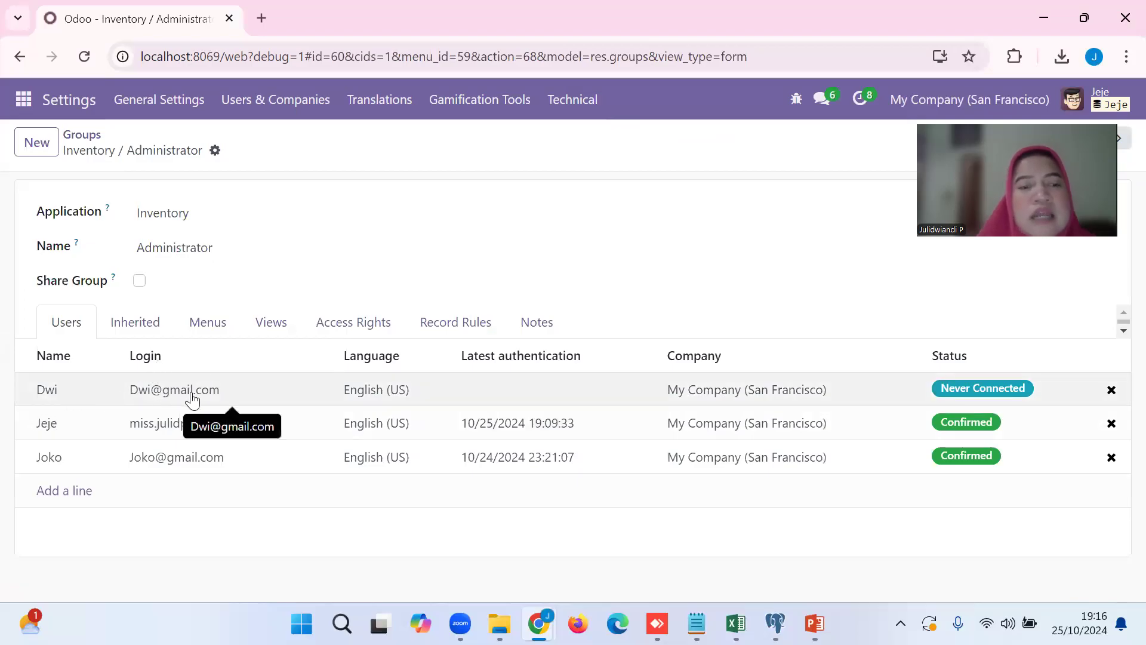
# Examine the inherited groups, menus and views assigned to the Inventory / Administrator group.
pyautogui.click(145, 327)
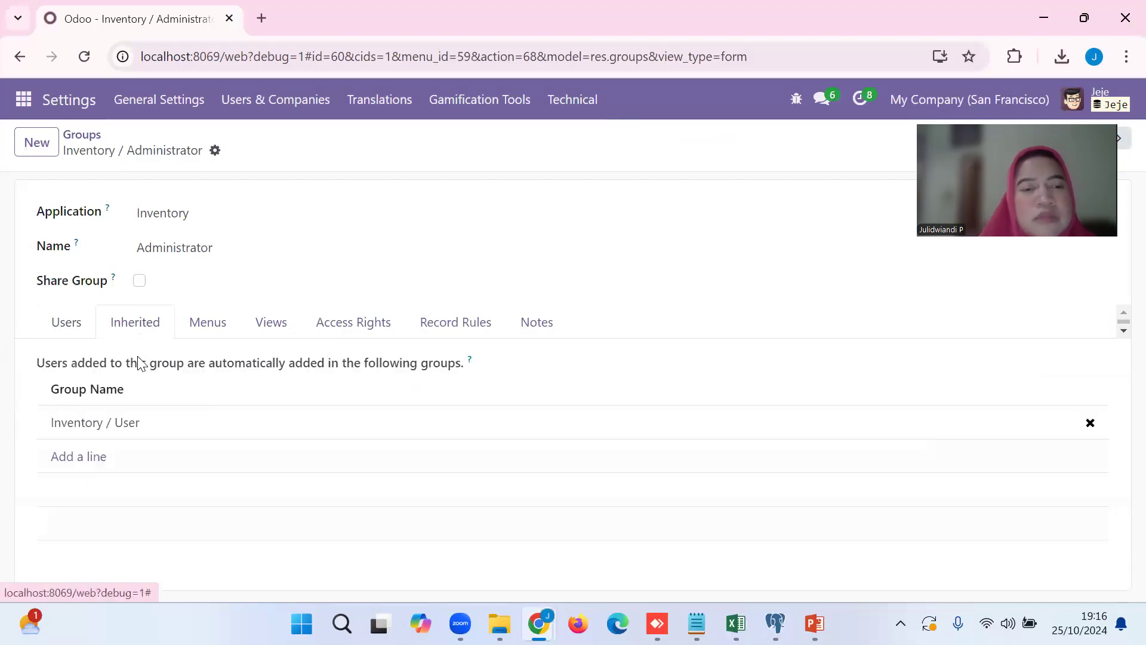
pyautogui.click(198, 329)
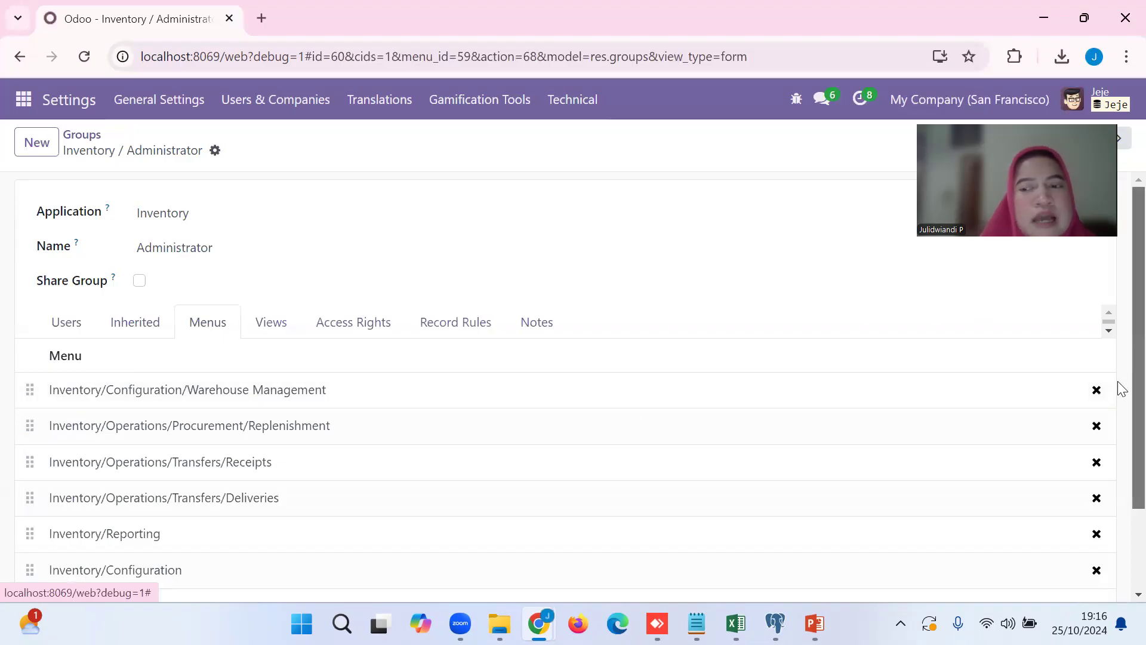
pyautogui.scroll(-2, 1118, 388)
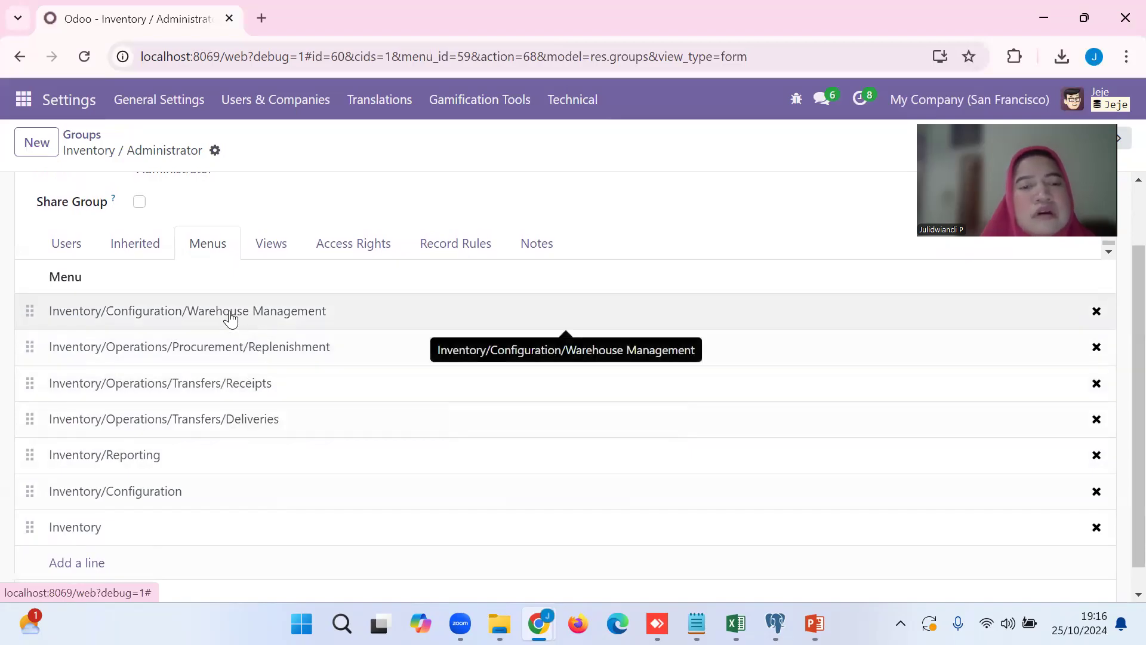
pyautogui.click(274, 244)
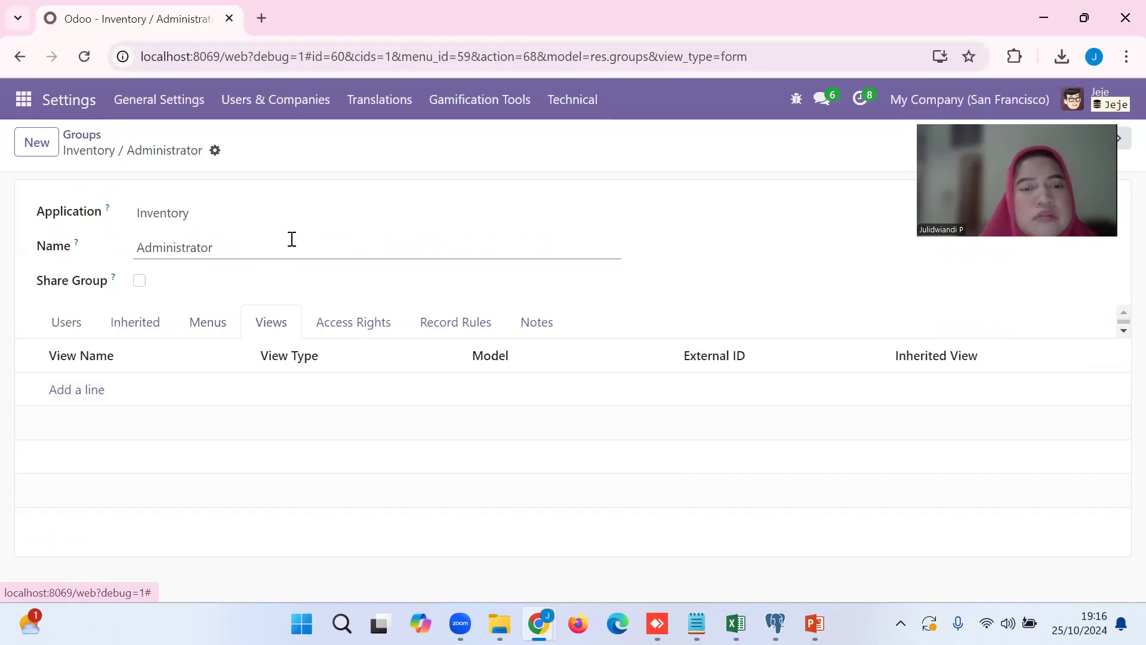
# Examine the read, write, create and delete access rights assigned to the Inventory / Administrator group.
pyautogui.click(344, 335)
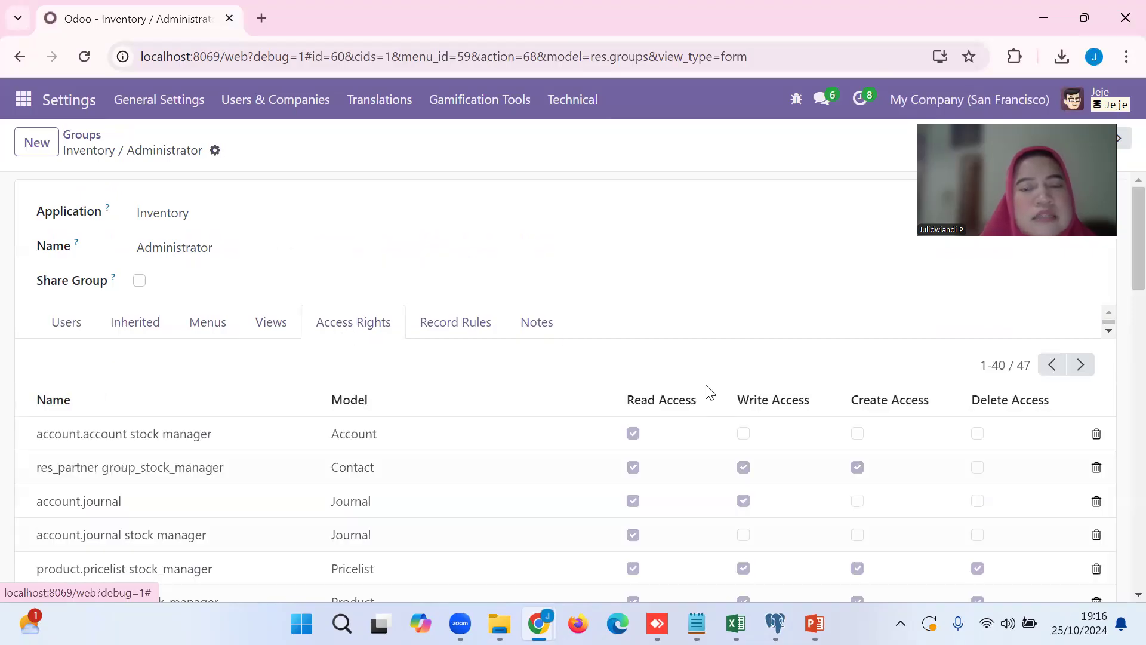
pyautogui.scroll(-1, 1121, 286)
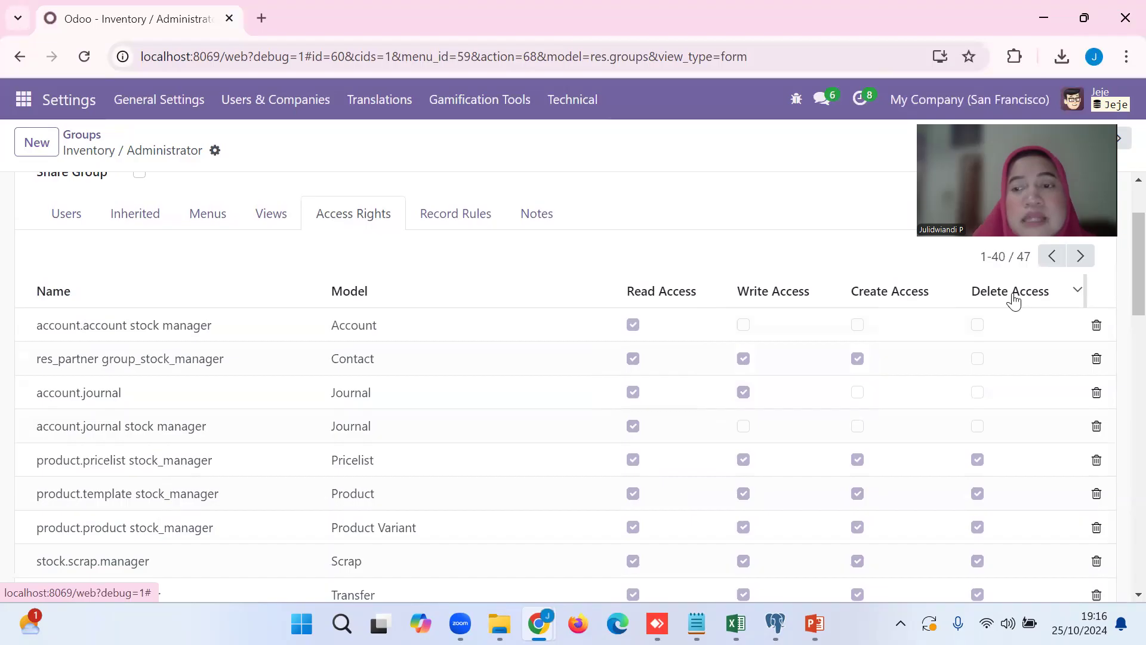
pyautogui.scroll(-1, 1119, 294)
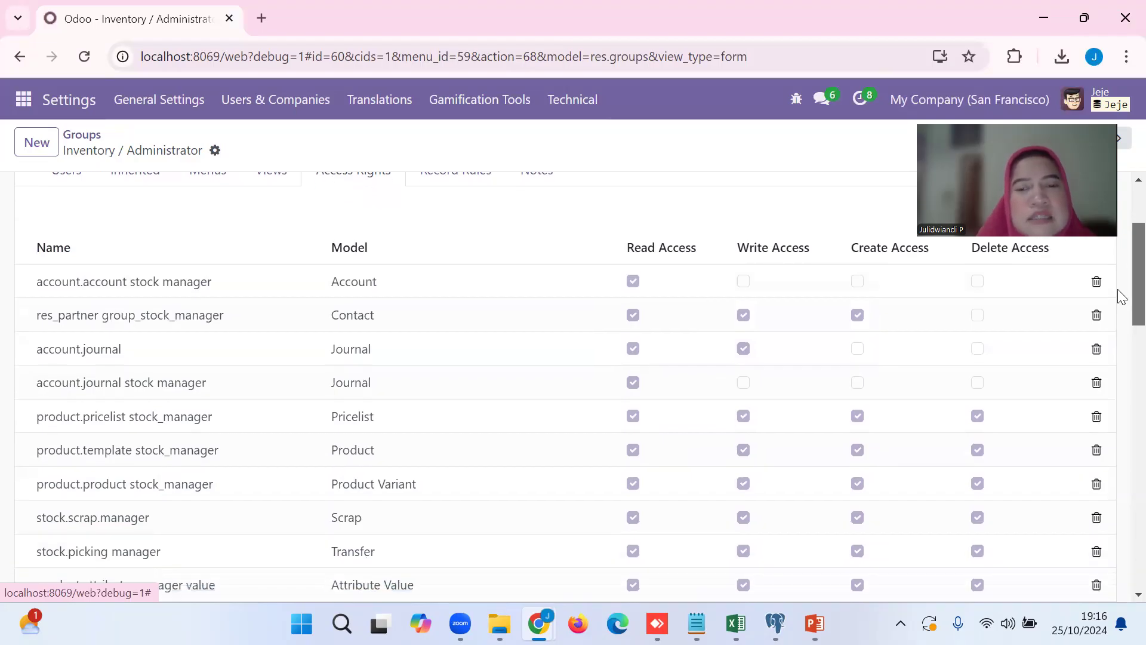
pyautogui.scroll(-1, 1121, 300)
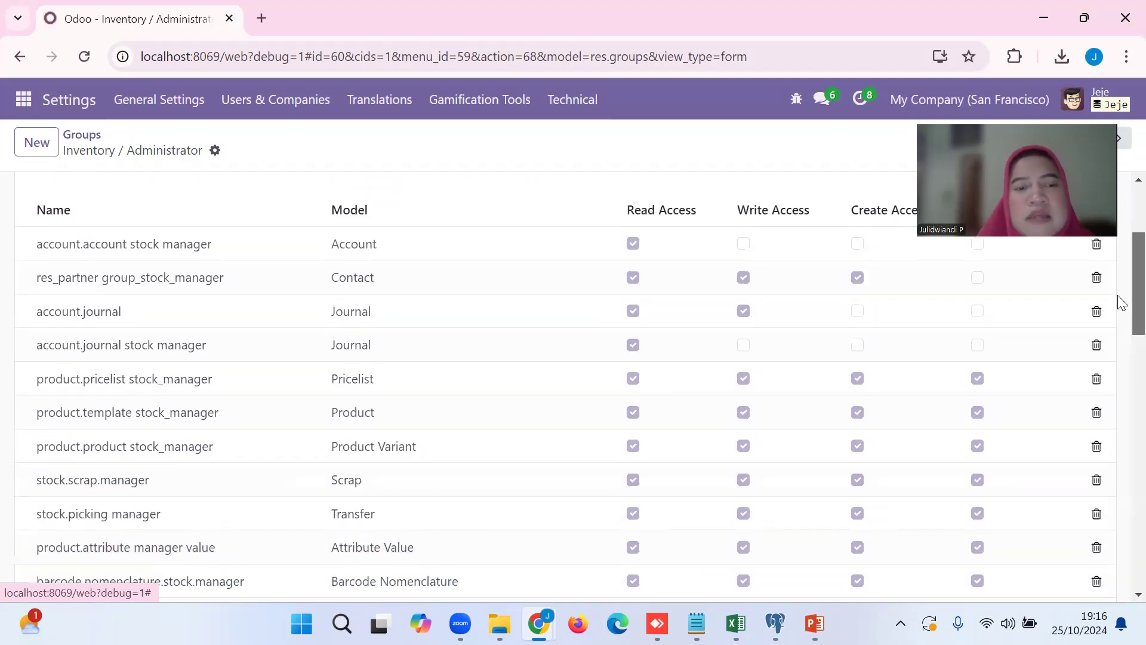
pyautogui.scroll(-5, 1121, 303)
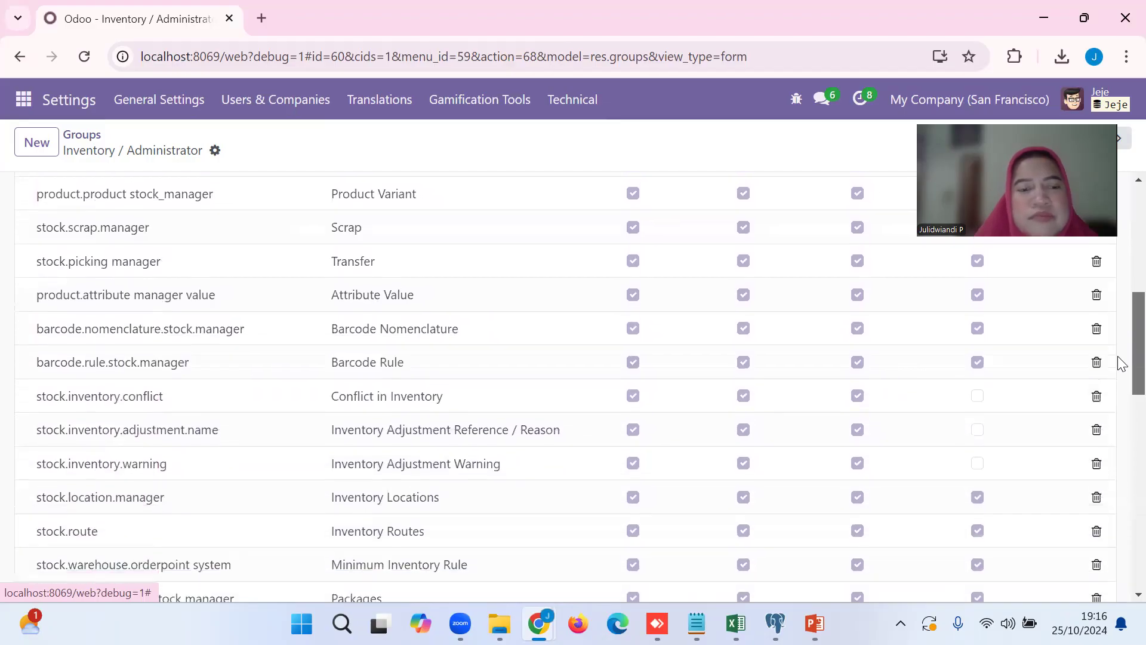
pyautogui.moveTo(1118, 367); pyautogui.dragTo(1112, 197)
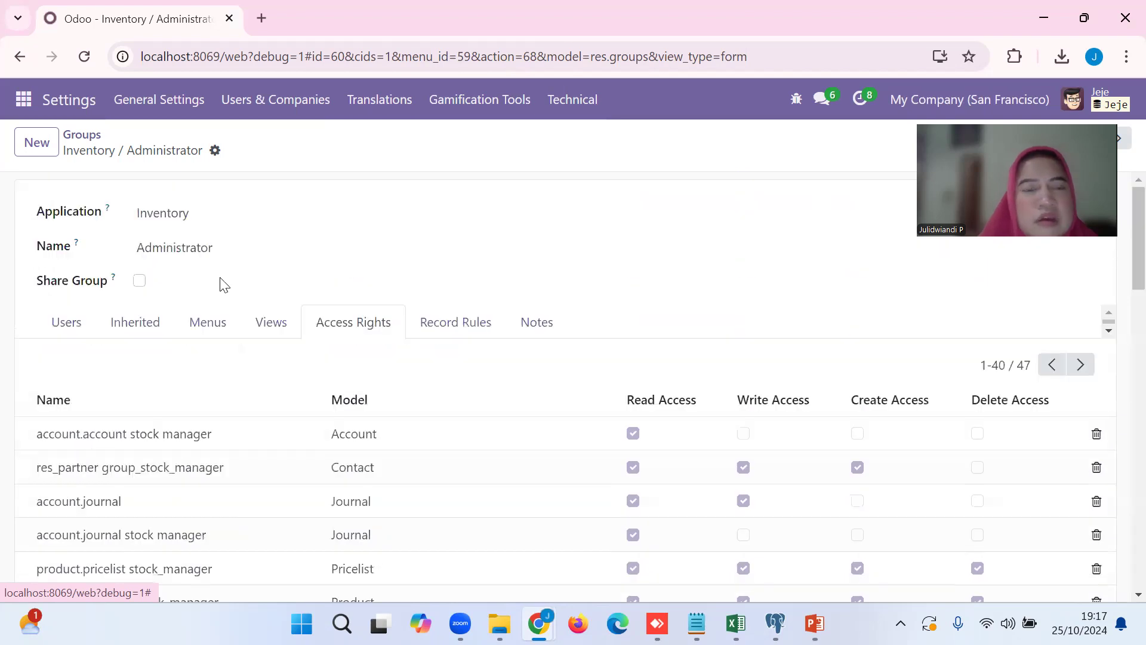
# Open the Inventory / User group from the group list and review its member users and inherited groups.
pyautogui.click(83, 137)
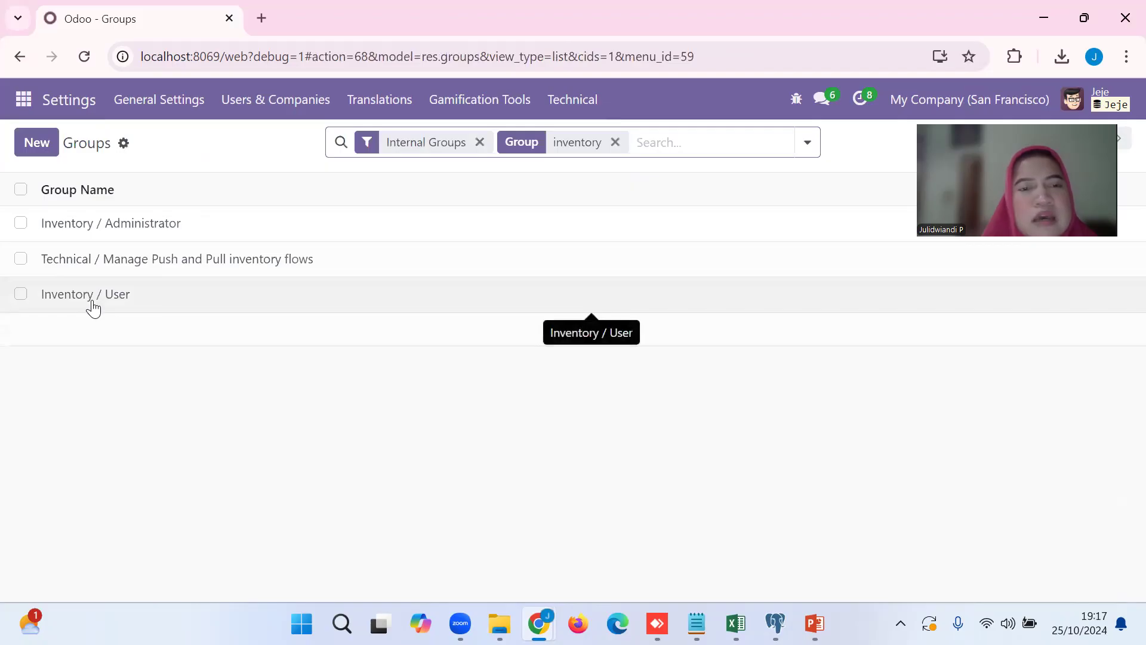
pyautogui.click(92, 302)
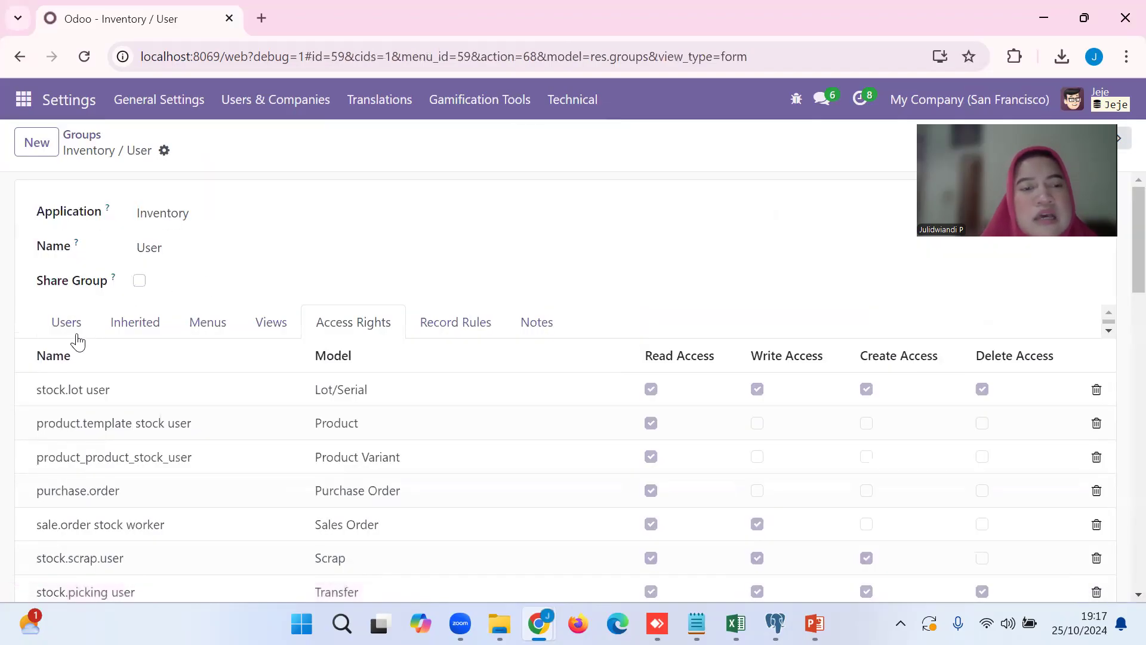
pyautogui.click(69, 325)
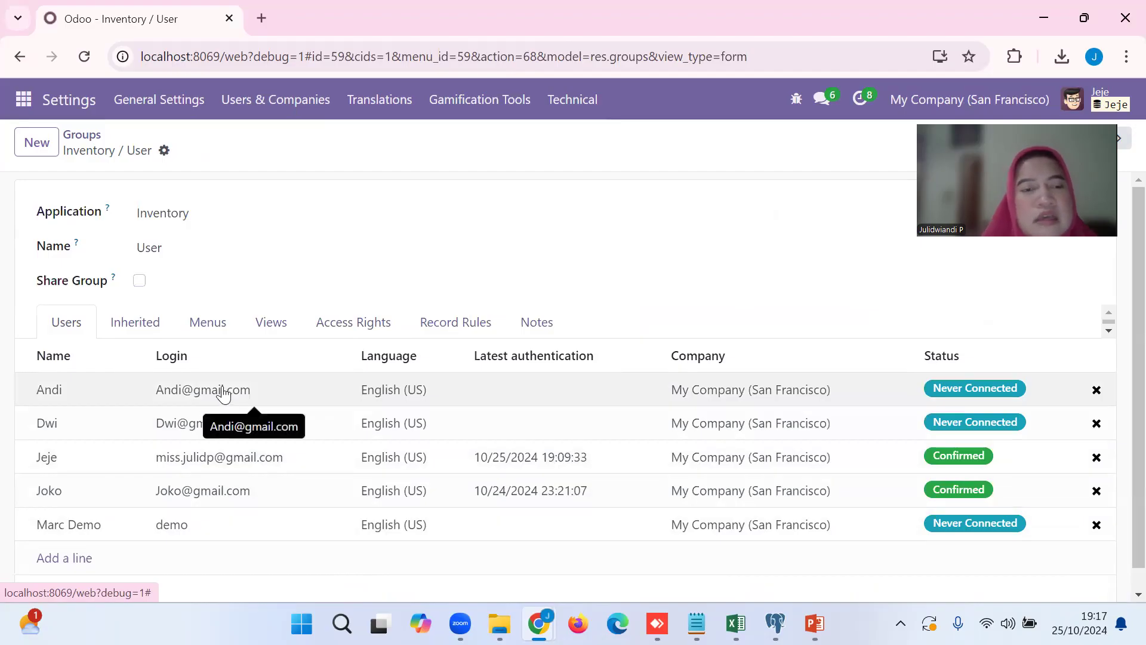
pyautogui.click(141, 326)
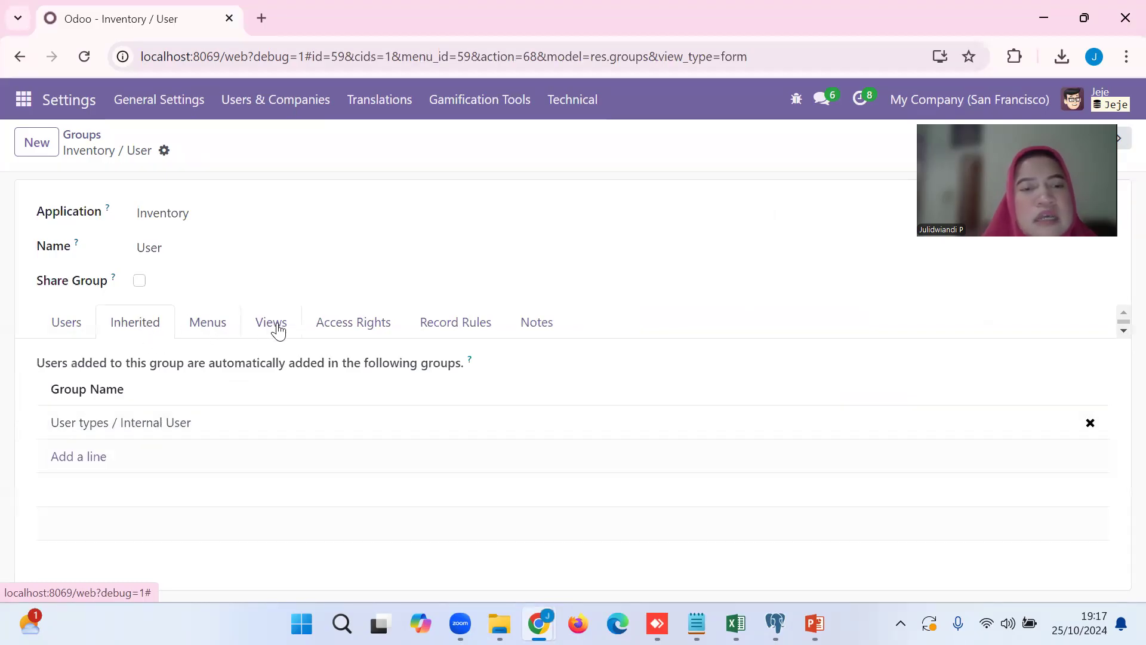
# Examine the Inventory / User group's access rights per model, then check its record rules and notes.
pyautogui.click(344, 332)
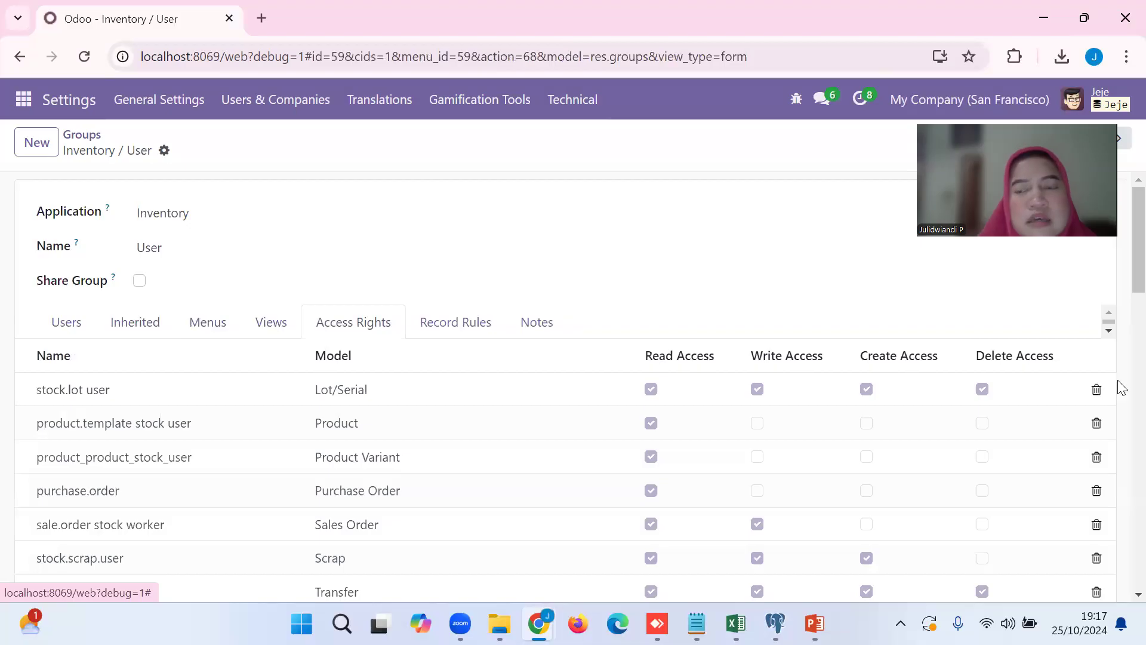
pyautogui.scroll(-1, 1119, 292)
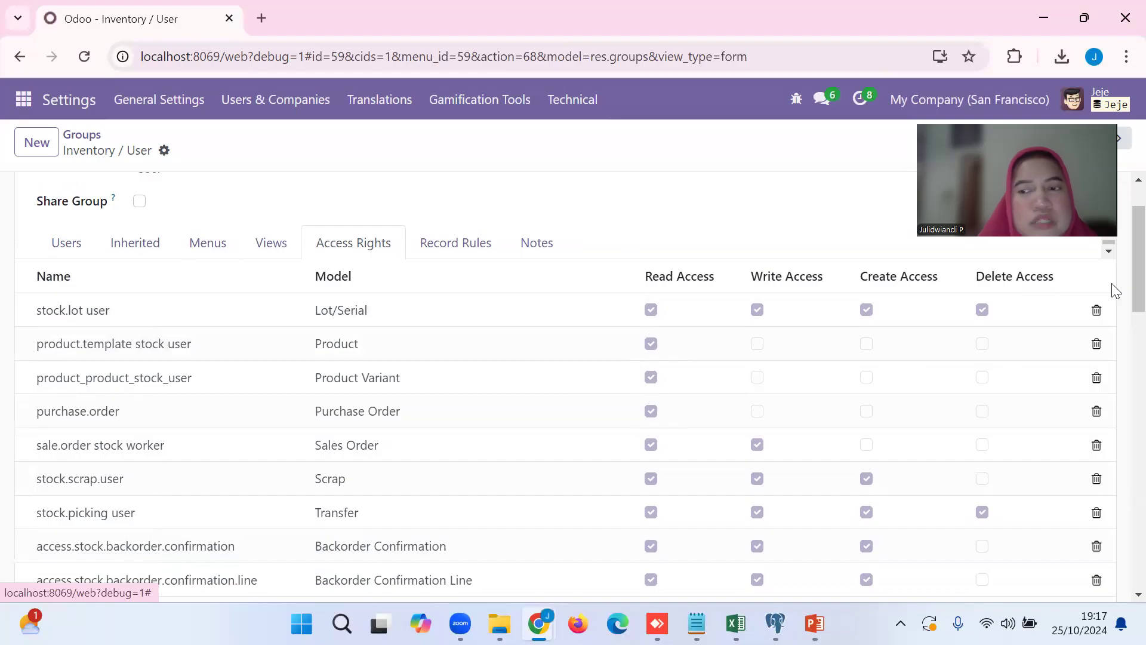
pyautogui.scroll(-1, 1122, 298)
pyautogui.scroll(-3, 1121, 322)
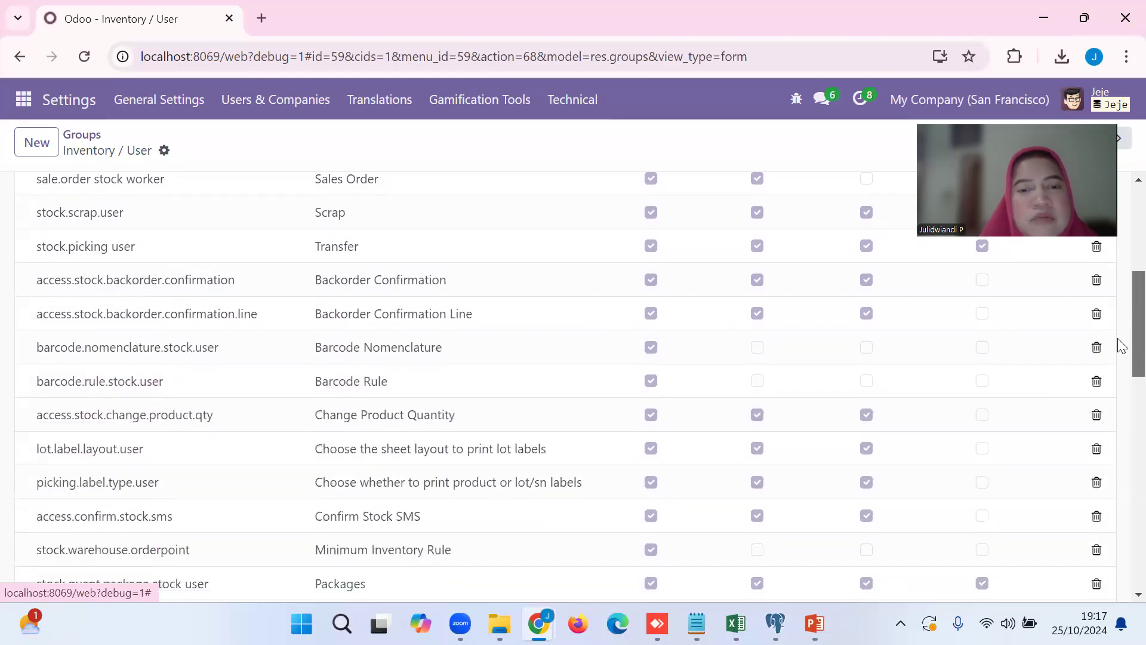
pyautogui.scroll(-3, 1120, 361)
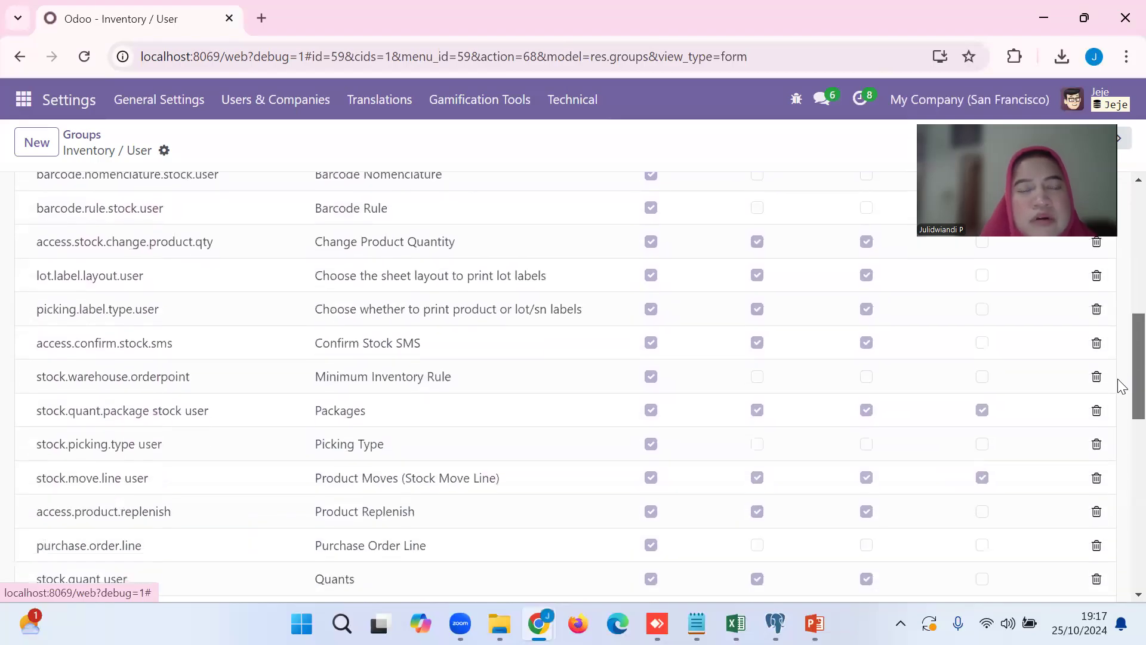
pyautogui.scroll(-1, 1121, 387)
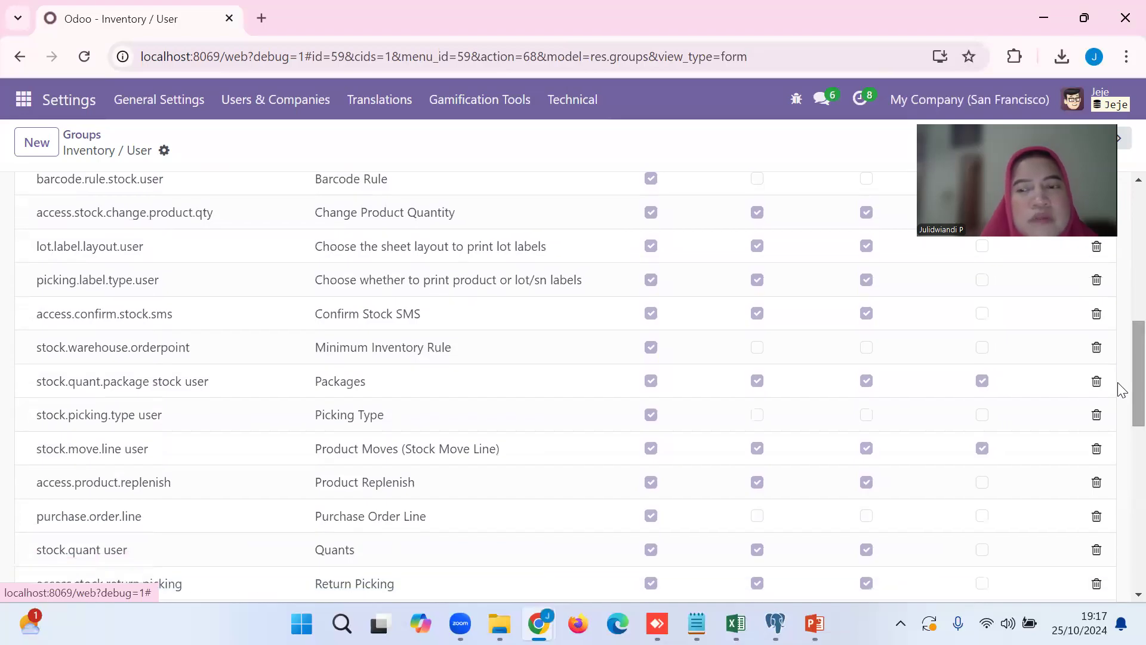
pyautogui.scroll(-2, 1120, 388)
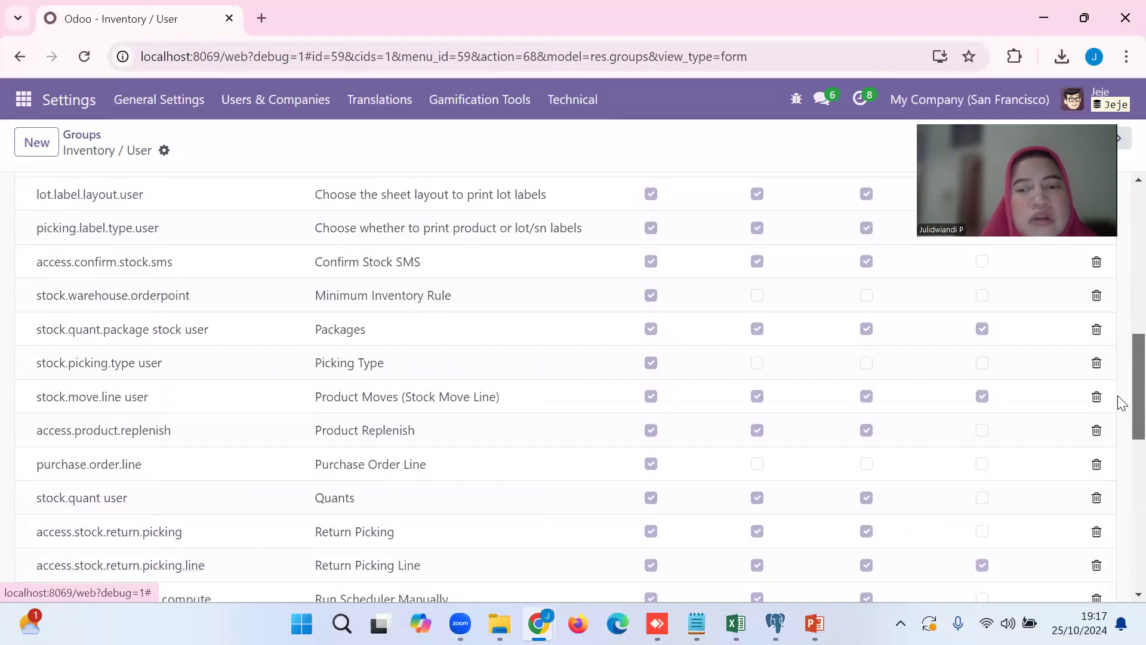
pyautogui.moveTo(1118, 412); pyautogui.dragTo(1118, 197)
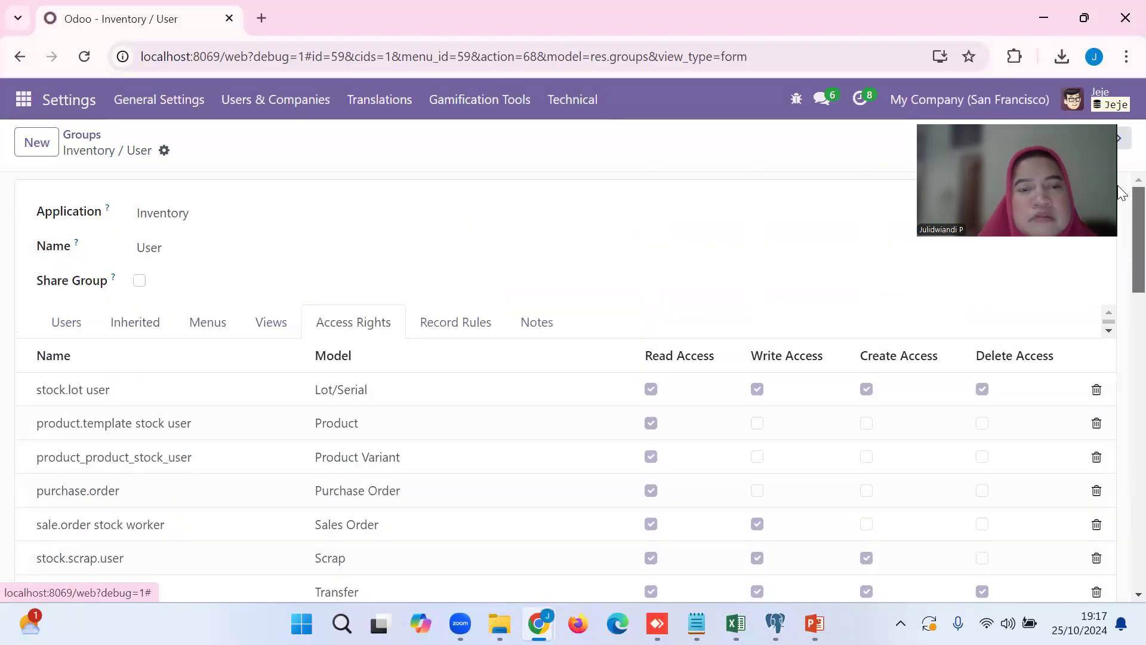
pyautogui.click(469, 328)
pyautogui.click(538, 326)
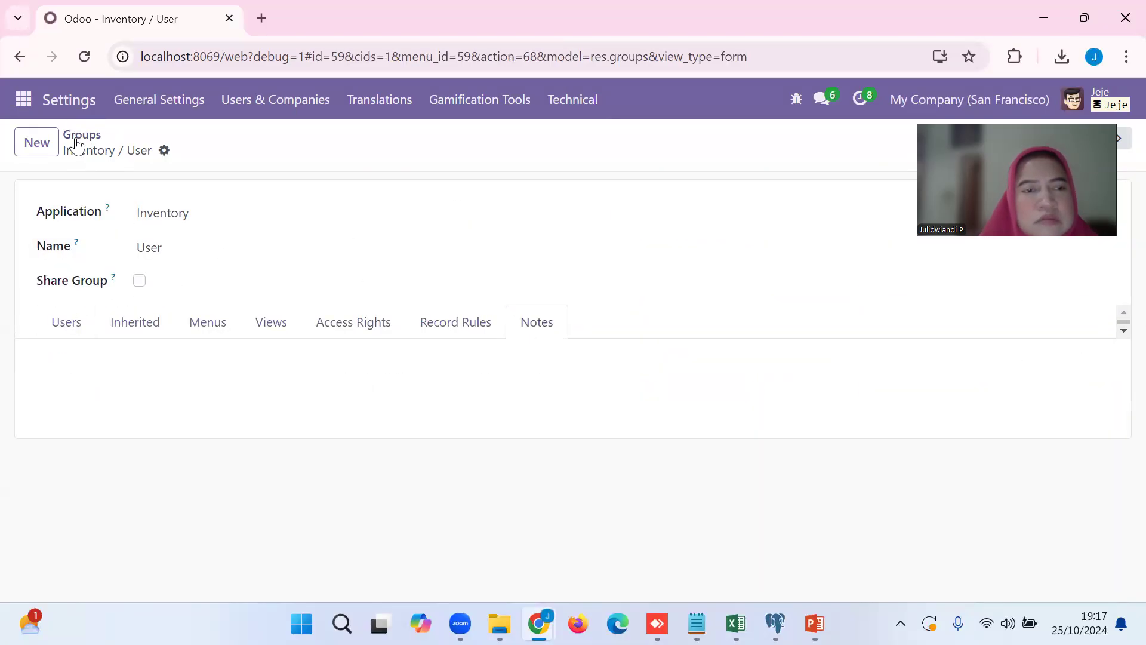
# Return to the group list, remove the inventory search filter, and switch to the list of users.
pyautogui.click(77, 138)
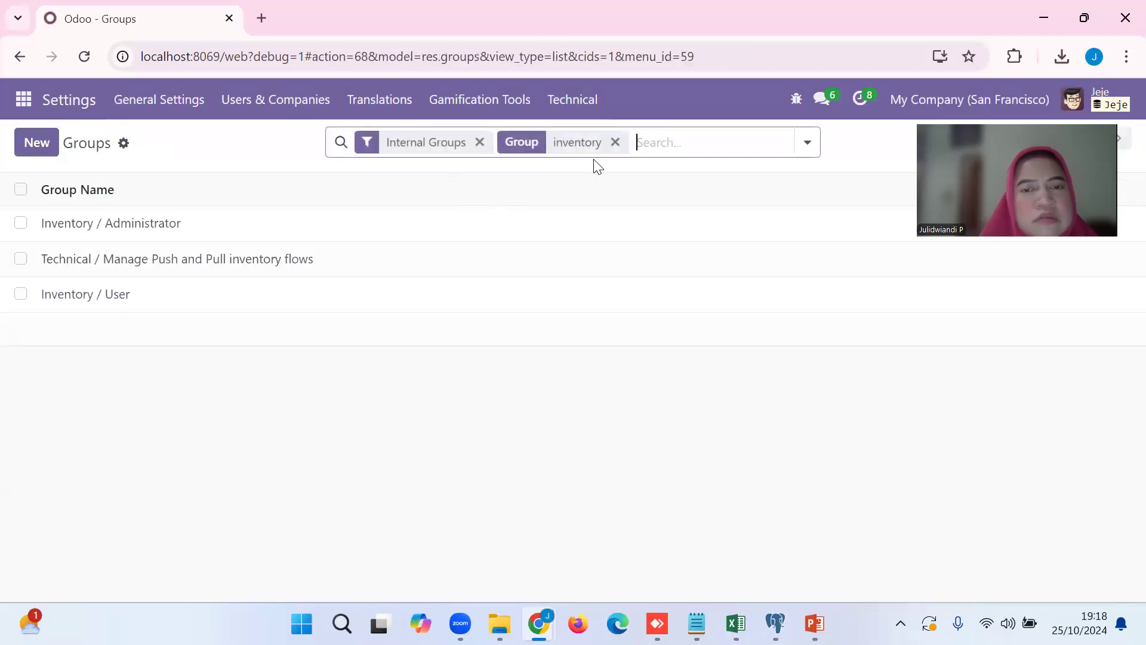
pyautogui.click(616, 142)
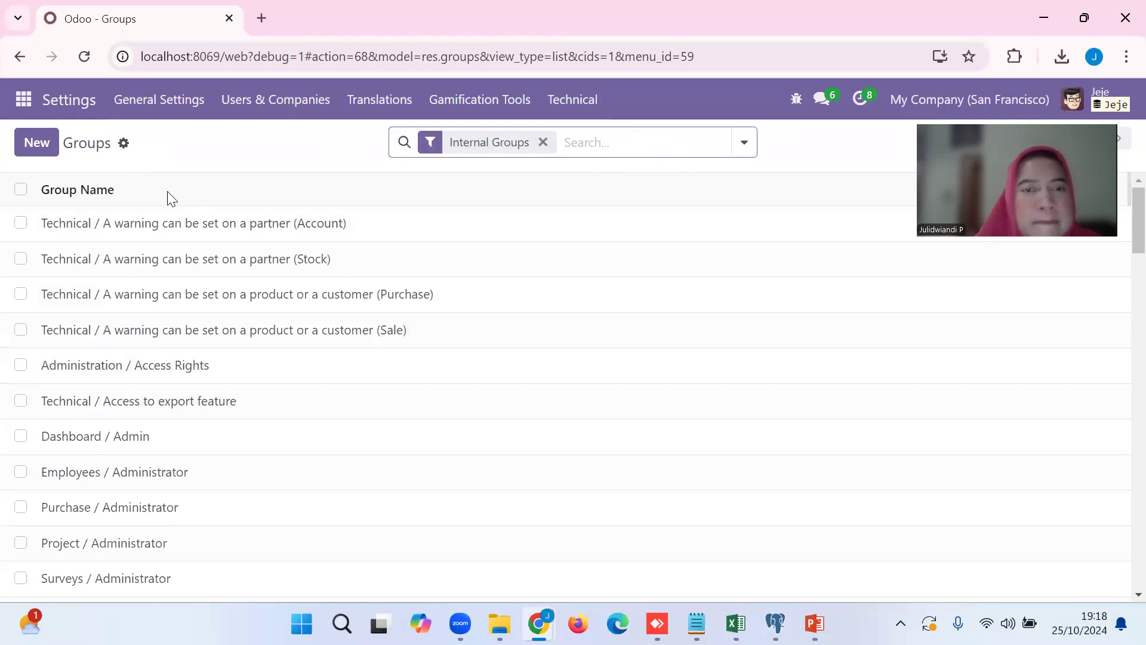
pyautogui.click(286, 108)
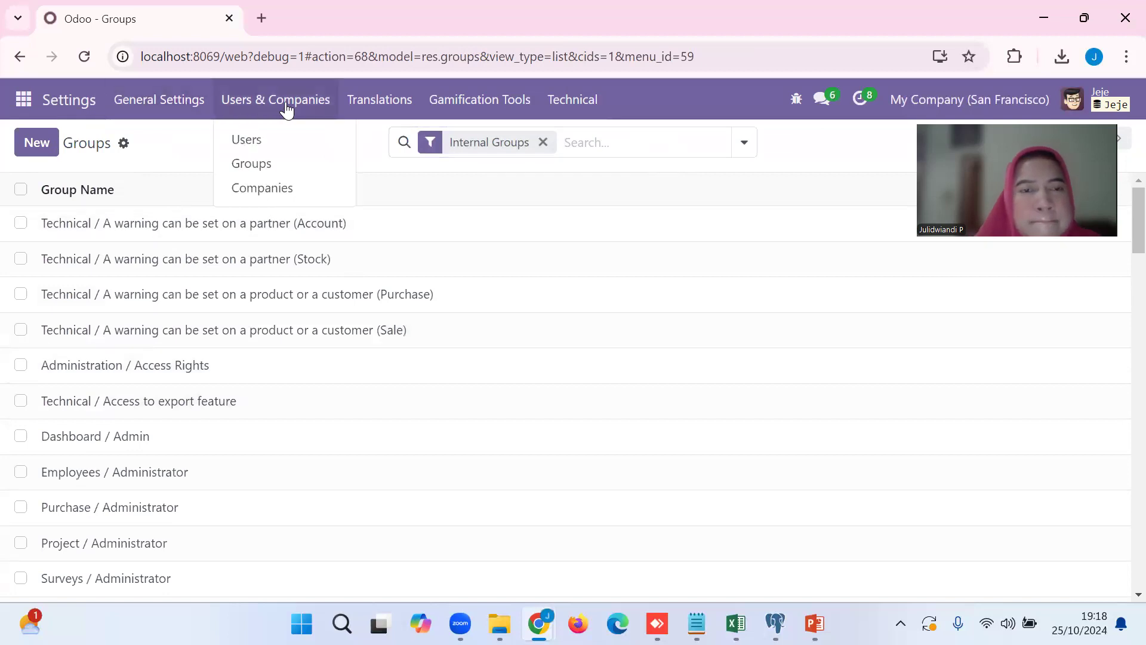
pyautogui.click(269, 146)
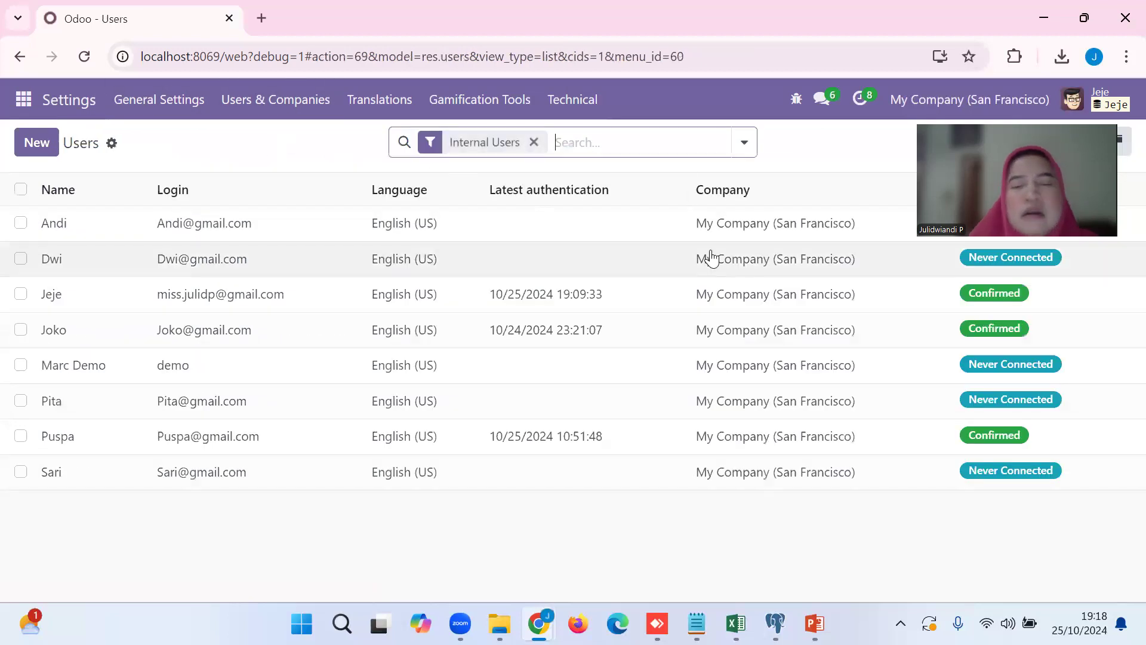